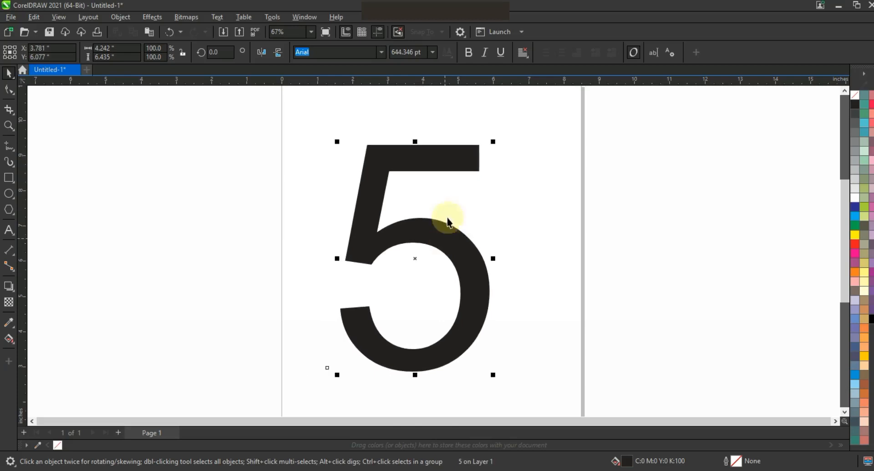
# Make the numeral 5 bold and convert it to curves.
pyautogui.click(468, 53)
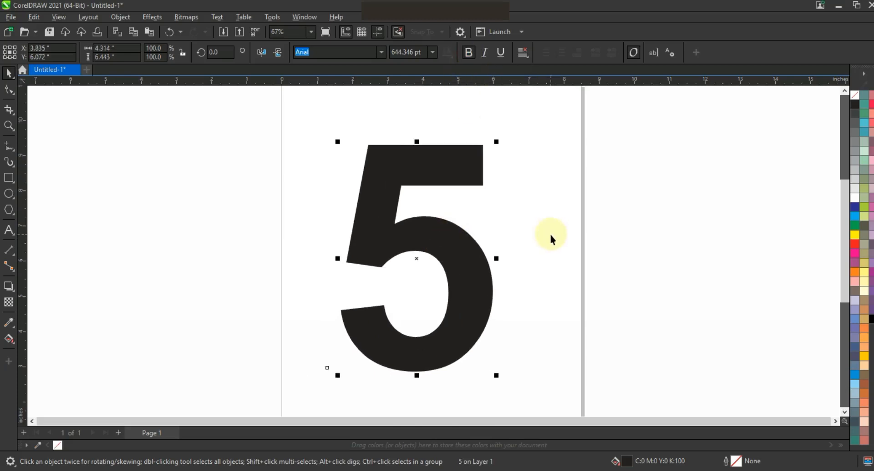
pyautogui.press('ctrl')
pyautogui.hotkey('ctrl', 'q')
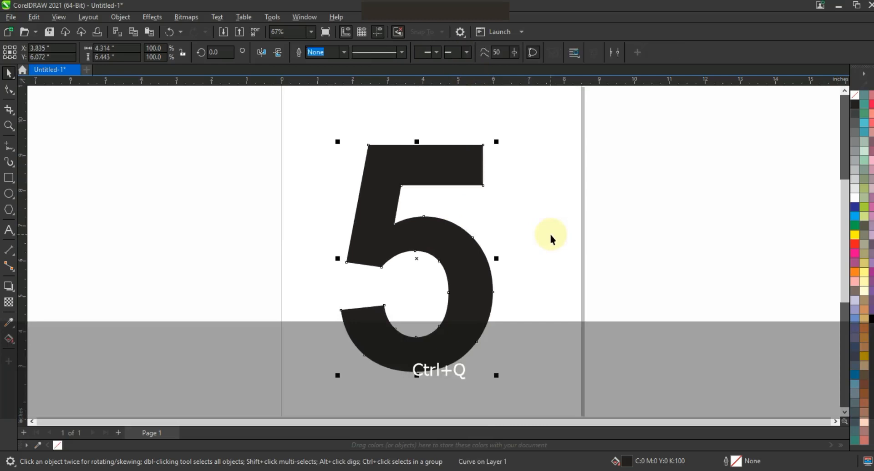
# Skew the 5 horizontally so it slants to the right, about 4.86 in wide overall.
pyautogui.click(458, 246)
pyautogui.moveTo(417, 377); pyautogui.dragTo(389, 379)
pyautogui.moveTo(403, 142); pyautogui.dragTo(417, 141)
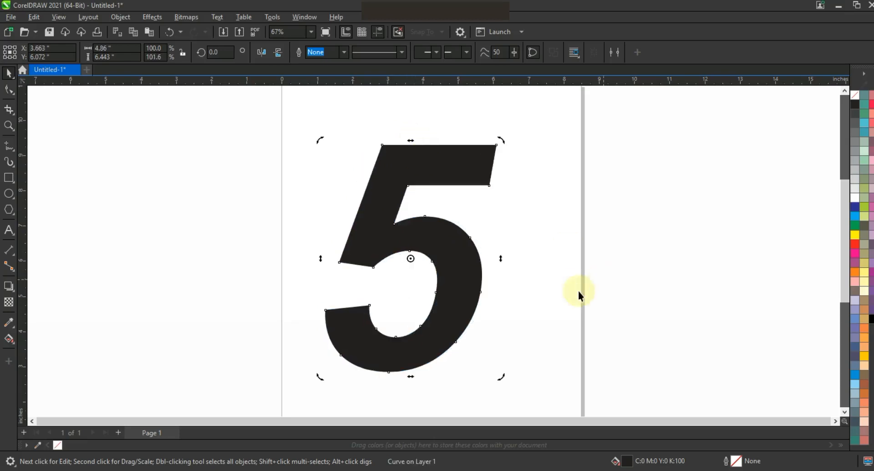
# Give the 5 a red outline and skew it slightly further to about 5.01 in wide.
pyautogui.click(469, 273)
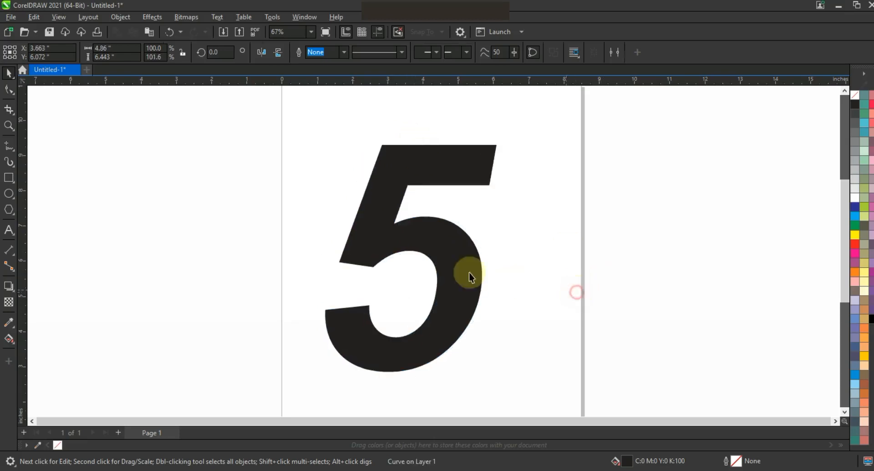
pyautogui.rightClick(854, 246)
pyautogui.click(817, 253)
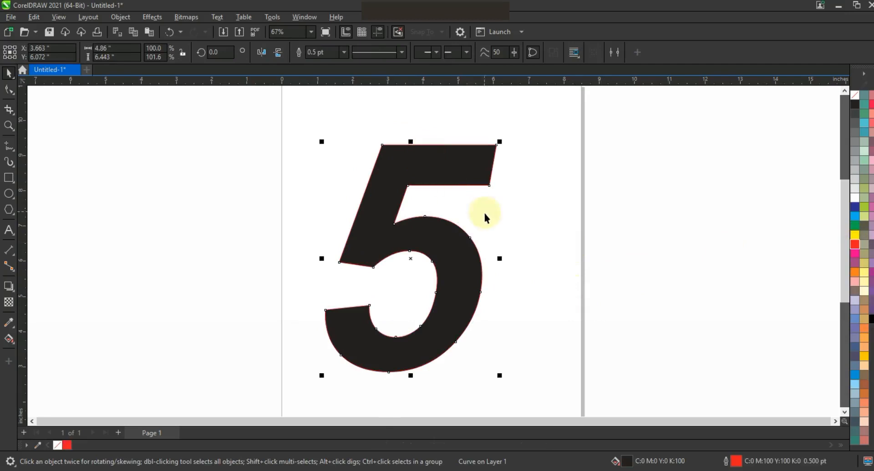
pyautogui.click(412, 359)
pyautogui.moveTo(411, 375); pyautogui.dragTo(403, 381)
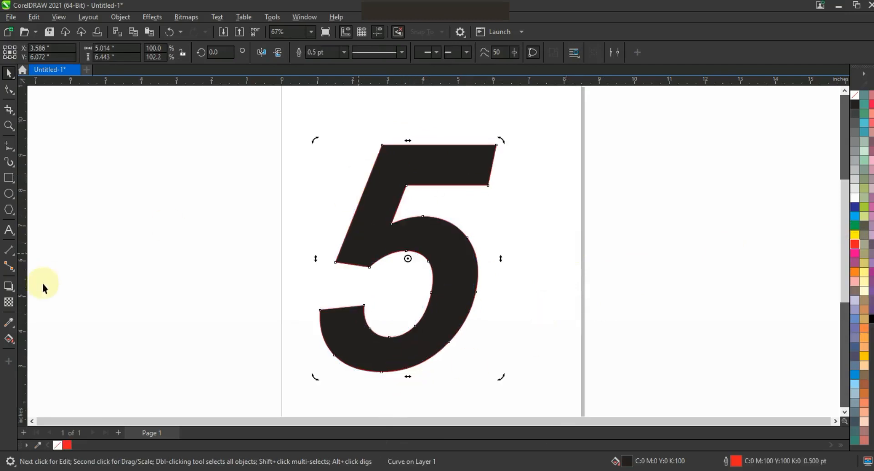
# Extrude the 5 down and to the right with parallel sides, offset about 1.08 in horizontally and -0.89 in vertically.
pyautogui.click(16, 297)
pyautogui.click(35, 347)
pyautogui.moveTo(449, 181); pyautogui.dragTo(525, 358)
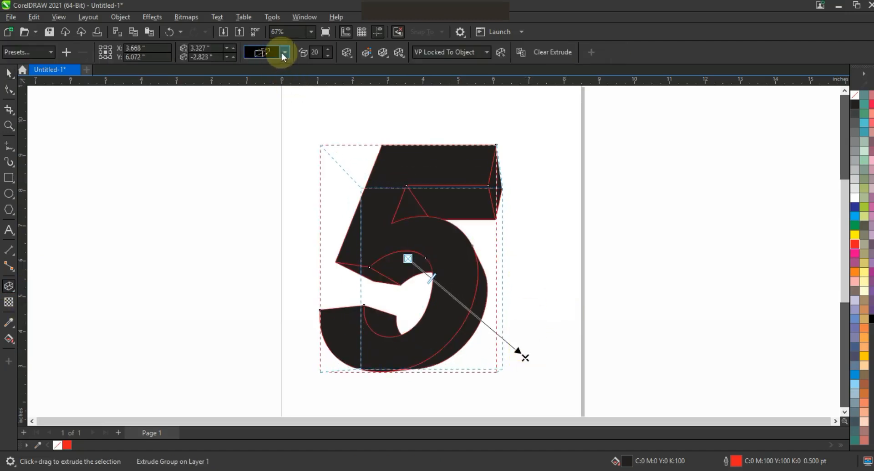
pyautogui.click(282, 52)
pyautogui.click(296, 157)
pyautogui.moveTo(524, 356); pyautogui.dragTo(446, 290)
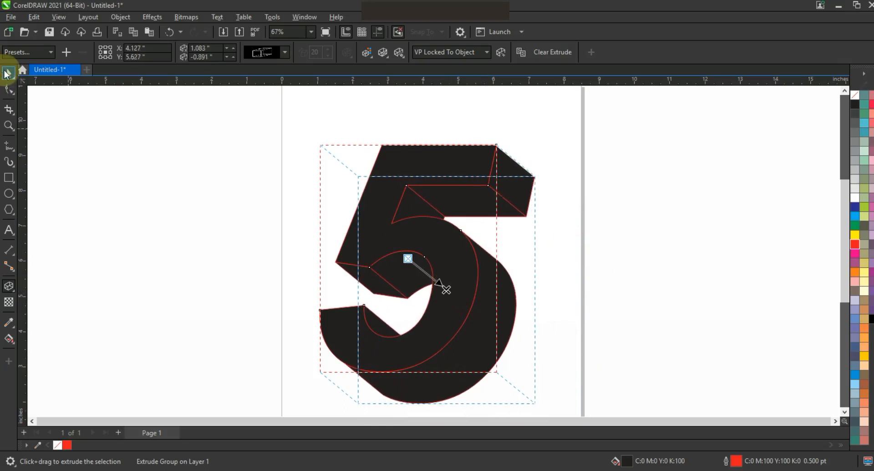
# Break the extrude group apart to separate the front face from its extruded sides.
pyautogui.click(7, 73)
pyautogui.click(121, 17)
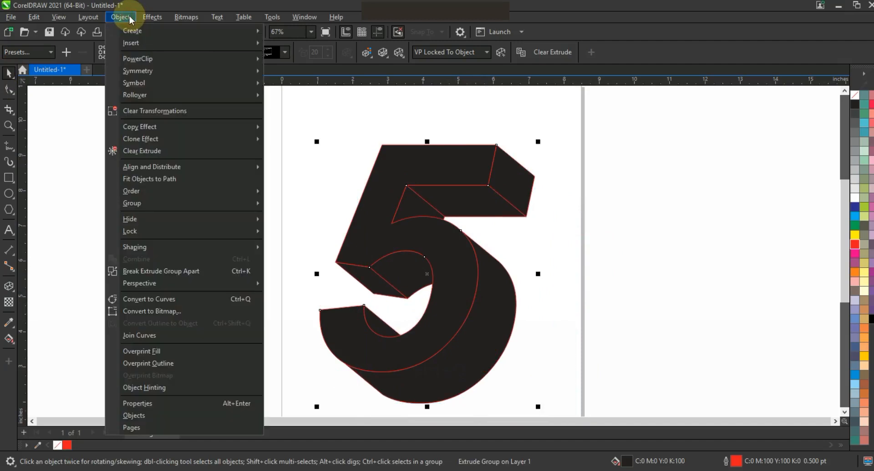
pyautogui.click(132, 272)
pyautogui.click(131, 271)
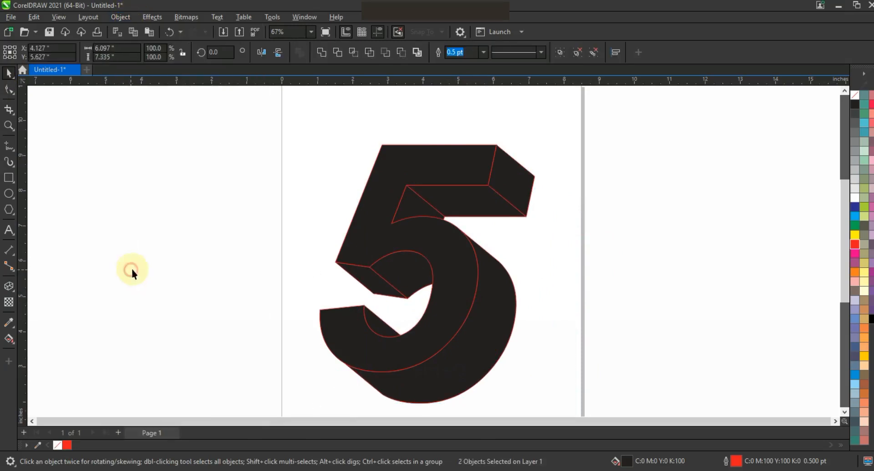
# Offset a duplicate of the front face about 0.17 in left and 0.11 in up, and fill it red.
pyautogui.click(430, 234)
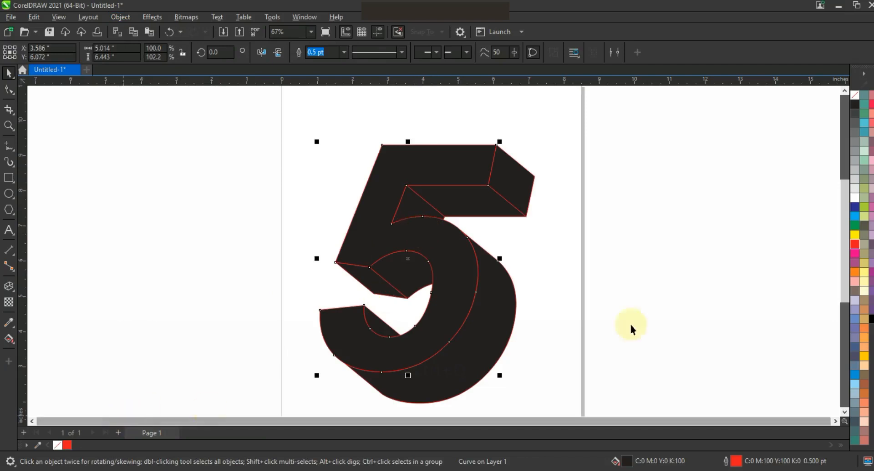
pyautogui.moveTo(472, 287); pyautogui.dragTo(466, 283)
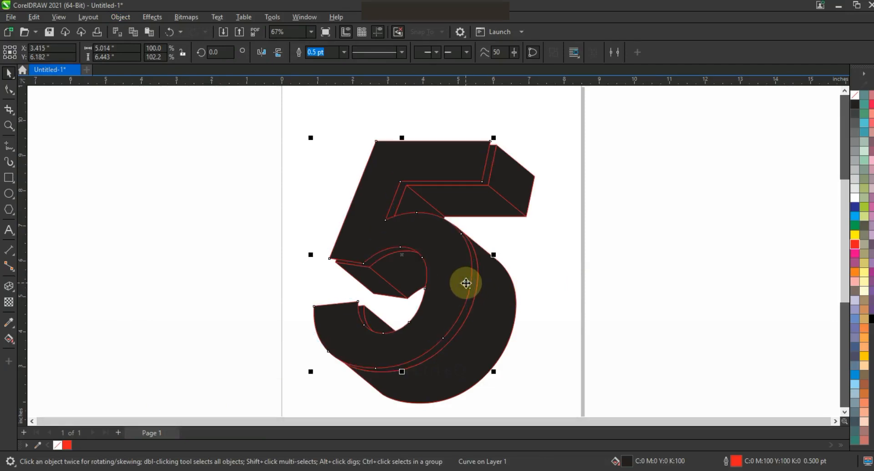
pyautogui.click(856, 246)
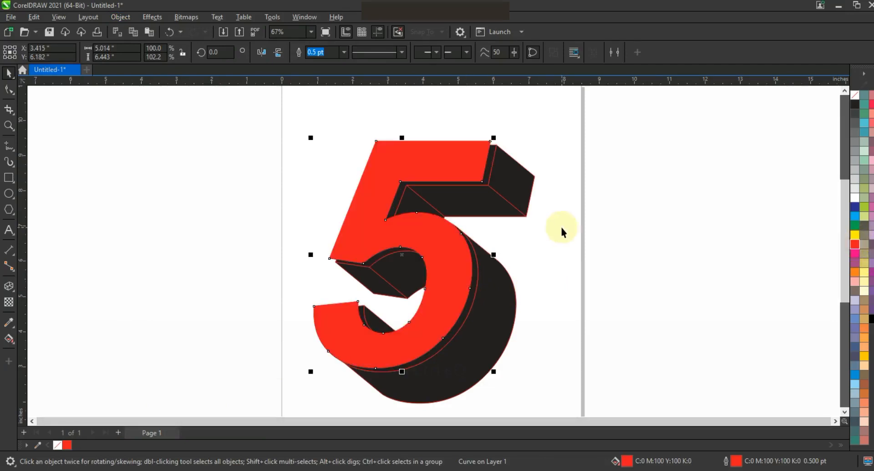
pyautogui.click(561, 228)
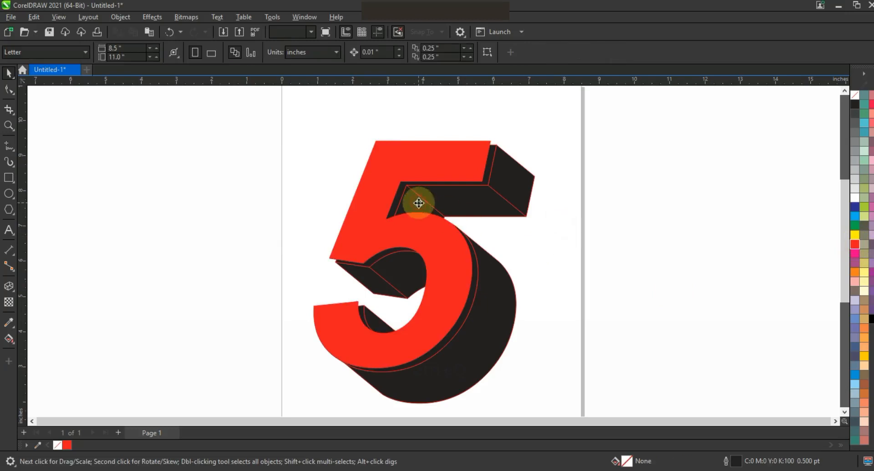
# Ungroup the extruded side faces of the 5.
pyautogui.click(418, 199)
pyautogui.click(423, 53)
pyautogui.click(220, 173)
# Fill the inner-corner face, the large curved side, the lower inner face and the top bar's end face light blue.
pyautogui.click(416, 202)
pyautogui.keyDown('shift'); pyautogui.click(495, 319); pyautogui.keyUp('shift')
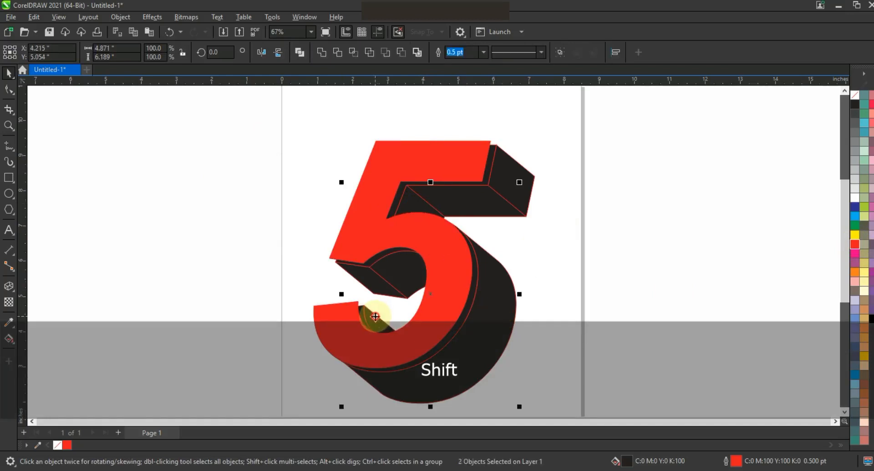
pyautogui.keyDown('shift'); pyautogui.click(375, 316); pyautogui.keyUp('shift')
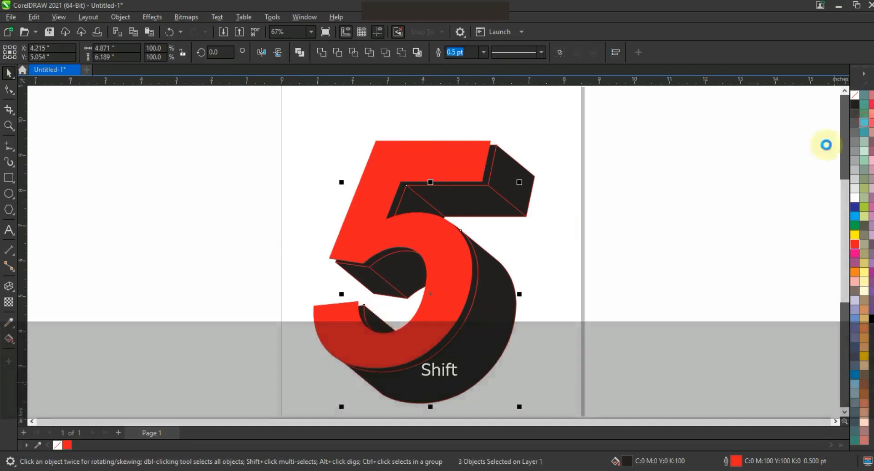
pyautogui.click(863, 123)
pyautogui.click(617, 219)
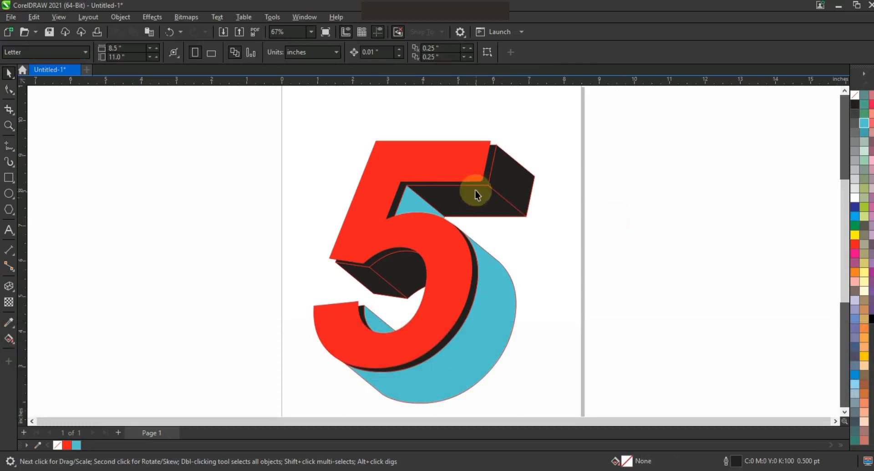
pyautogui.click(511, 185)
pyautogui.click(863, 123)
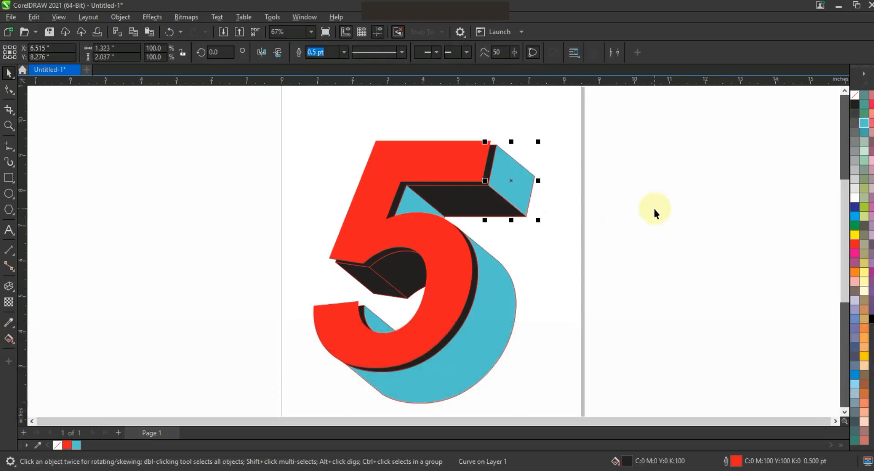
pyautogui.click(653, 210)
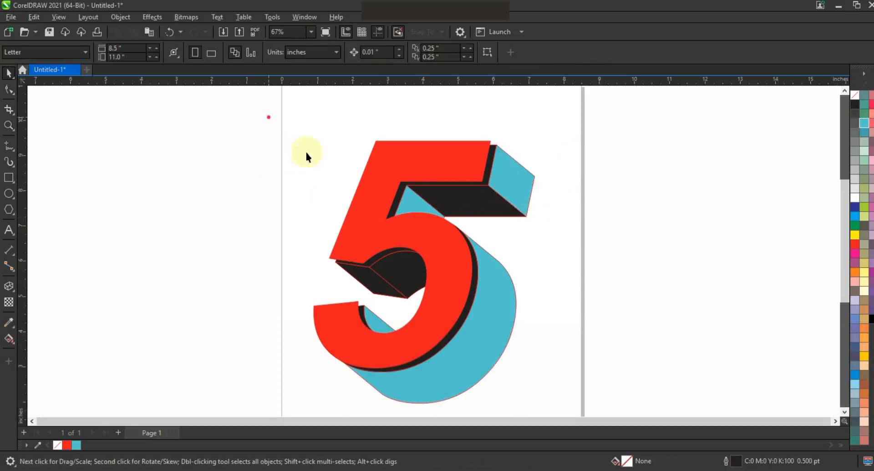
# Remove the outline from all parts of the 5 and shift the red front face slightly further up and left.
pyautogui.moveTo(570, 407); pyautogui.dragTo(576, 411)
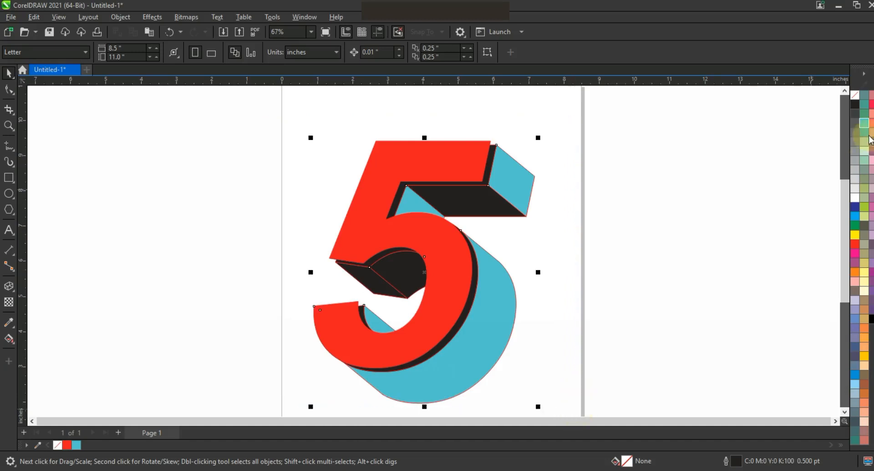
pyautogui.rightClick(855, 99)
pyautogui.click(851, 103)
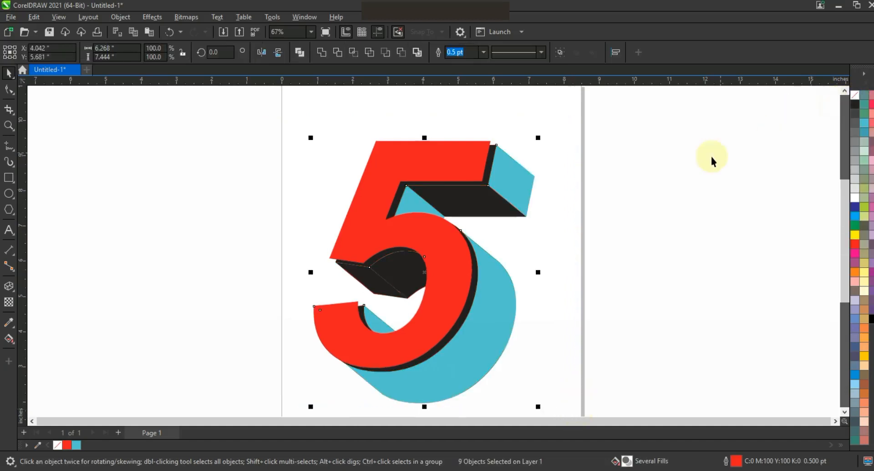
pyautogui.click(711, 156)
pyautogui.moveTo(450, 255); pyautogui.dragTo(446, 252)
pyautogui.click(611, 271)
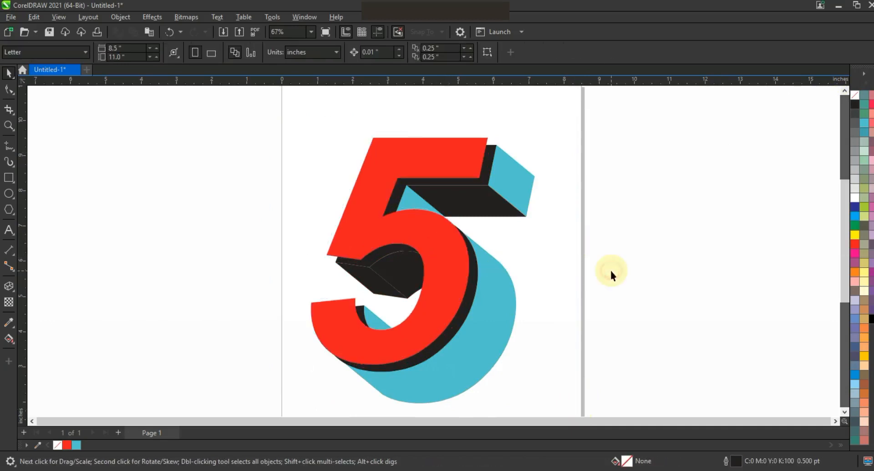
# Draw a narrow vertical rectangle about 0.19 by 6.19 in on the empty area left of the page.
pyautogui.click(9, 179)
pyautogui.moveTo(107, 134); pyautogui.dragTo(113, 351)
pyautogui.click(9, 73)
# Duplicate the narrow rectangle sideways into a row of five evenly spaced bars and weld them into one curve.
pyautogui.moveTo(108, 203); pyautogui.dragTo(121, 207)
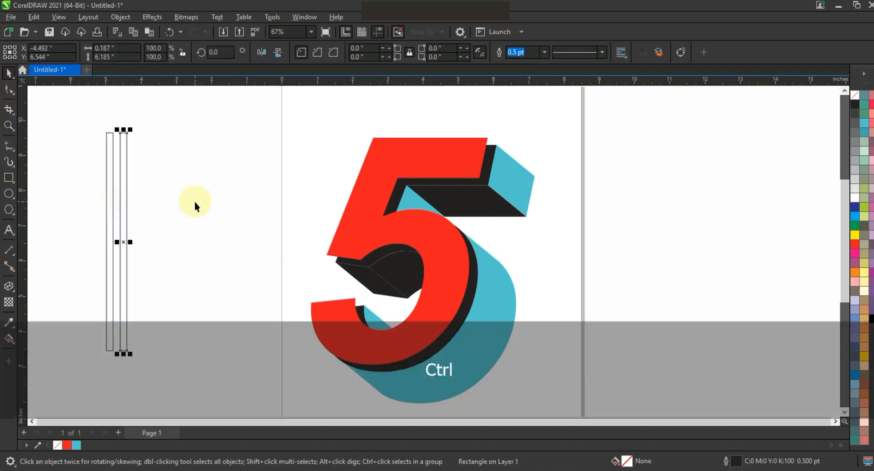
pyautogui.hotkey('ctrl', 'r')
pyautogui.hotkey('ctrl', 'r')
pyautogui.hotkey('ctrl', 'r')
pyautogui.moveTo(78, 117); pyautogui.dragTo(190, 369)
pyautogui.click(323, 53)
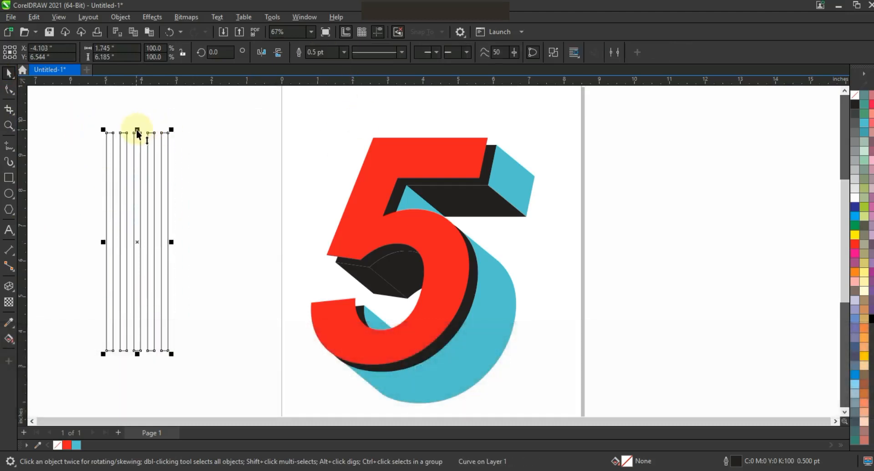
# Stretch the bars to about 7.71 in tall and rotate them to about 33.6 degrees.
pyautogui.moveTo(137, 130); pyautogui.dragTo(136, 103)
pyautogui.click(134, 165)
pyautogui.moveTo(192, 364); pyautogui.dragTo(209, 305)
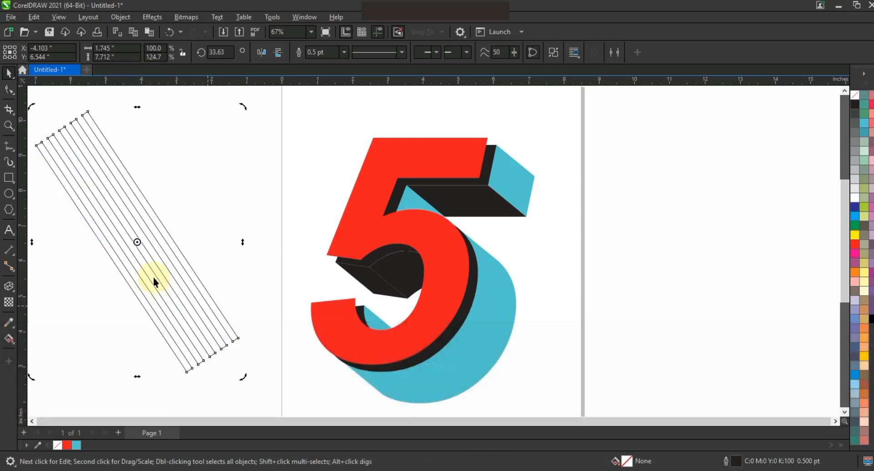
# Place the bars across the lower part of the 5 and rotate them to about 49.1 degrees, following the extrusion direction.
pyautogui.moveTo(157, 273); pyautogui.dragTo(418, 324)
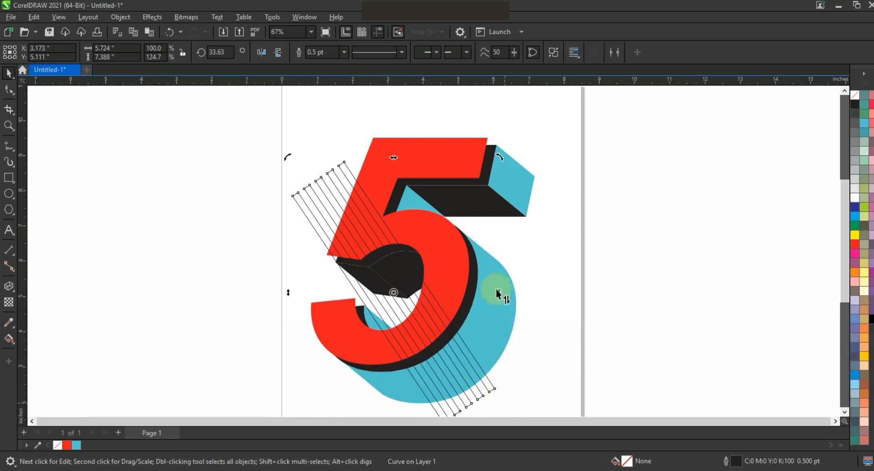
pyautogui.moveTo(498, 156); pyautogui.dragTo(461, 151)
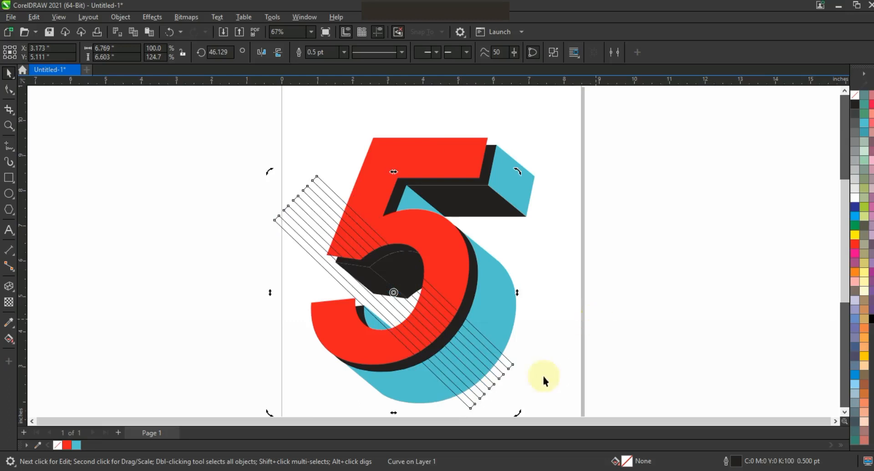
pyautogui.moveTo(521, 416); pyautogui.dragTo(522, 406)
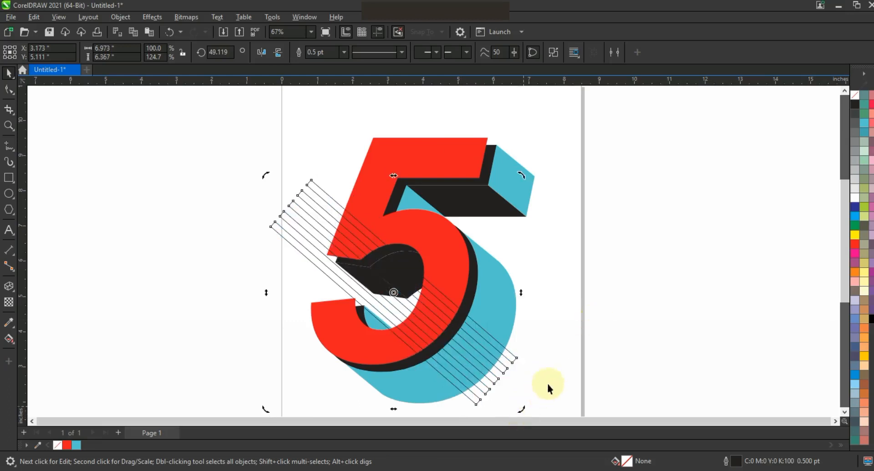
pyautogui.click(511, 371)
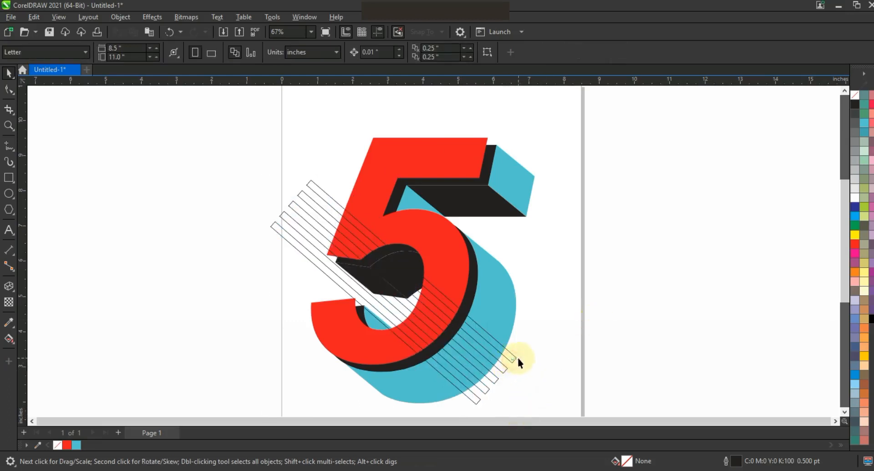
pyautogui.moveTo(518, 356); pyautogui.dragTo(517, 362)
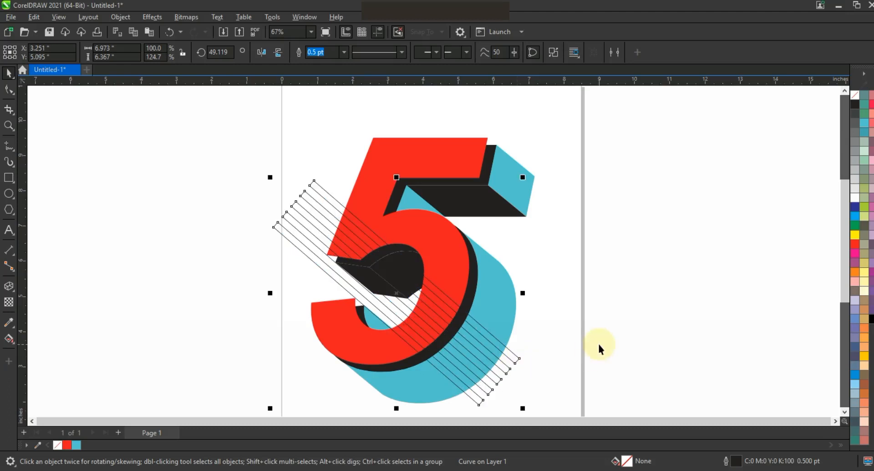
pyautogui.click(599, 346)
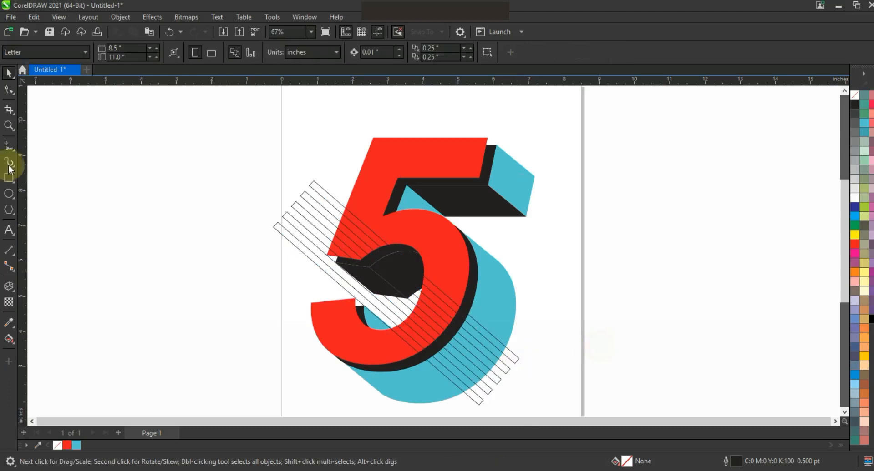
# Set the outline colour of the diagonal bars to white.
pyautogui.click(308, 206)
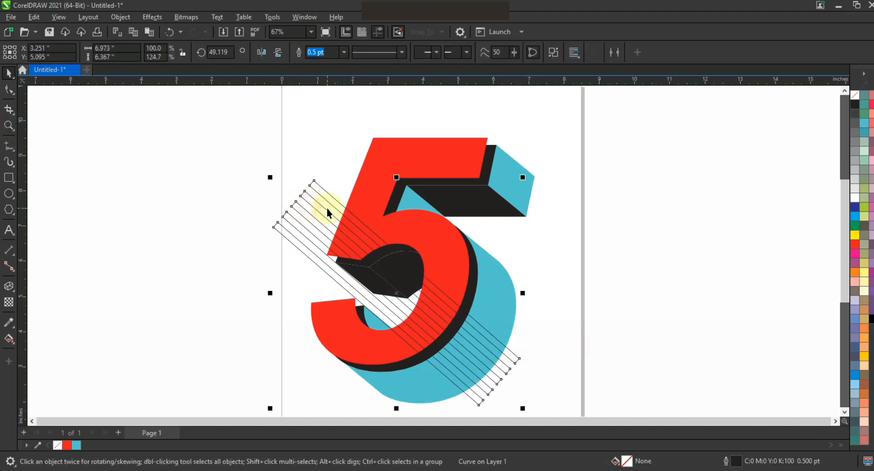
pyautogui.rightClick(854, 198)
pyautogui.click(774, 203)
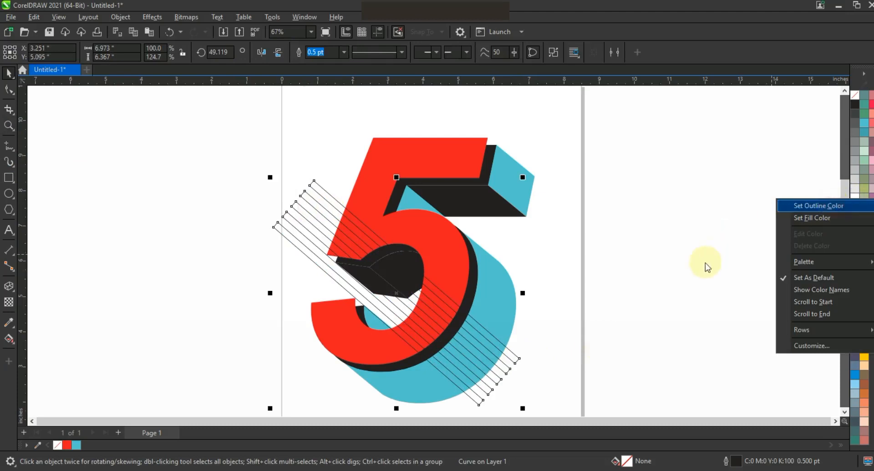
pyautogui.click(678, 266)
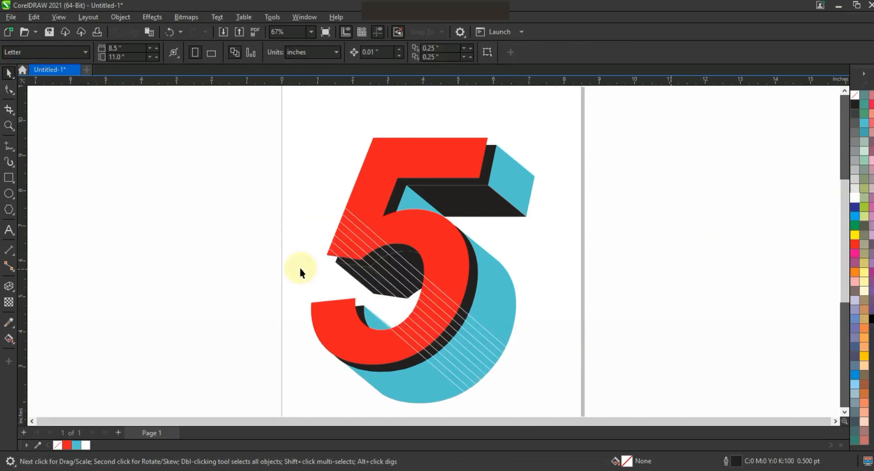
# Smart-fill two stripe regions on the black inner face and four alternating stripe regions on the lower light blue side in blue.
pyautogui.click(13, 346)
pyautogui.click(35, 348)
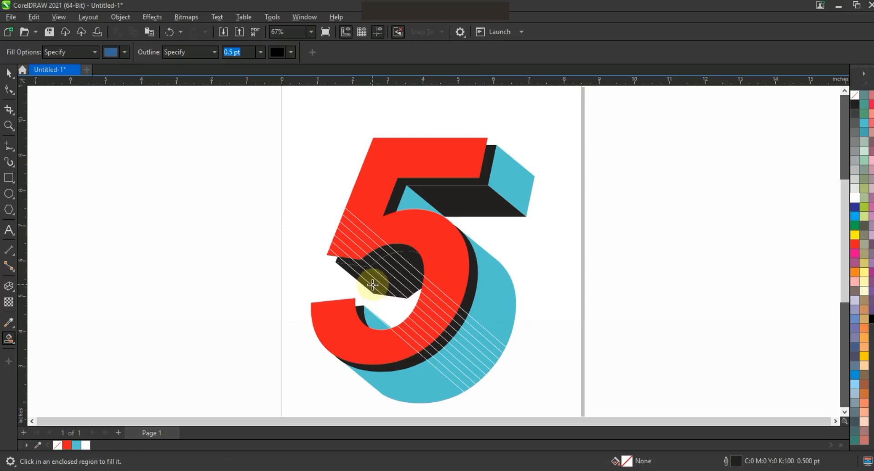
pyautogui.click(369, 286)
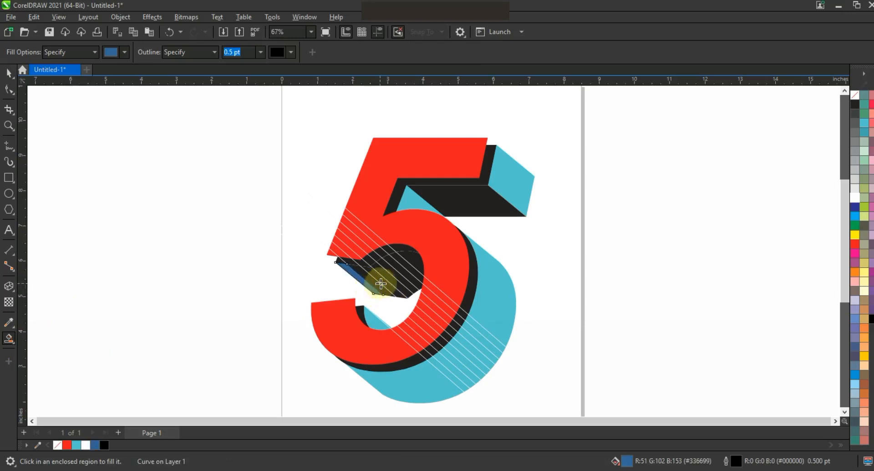
pyautogui.click(382, 282)
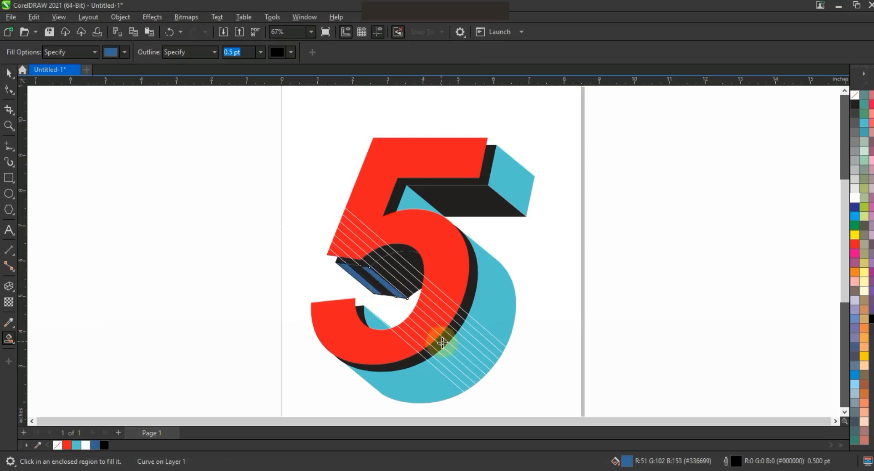
pyautogui.click(452, 369)
pyautogui.click(462, 357)
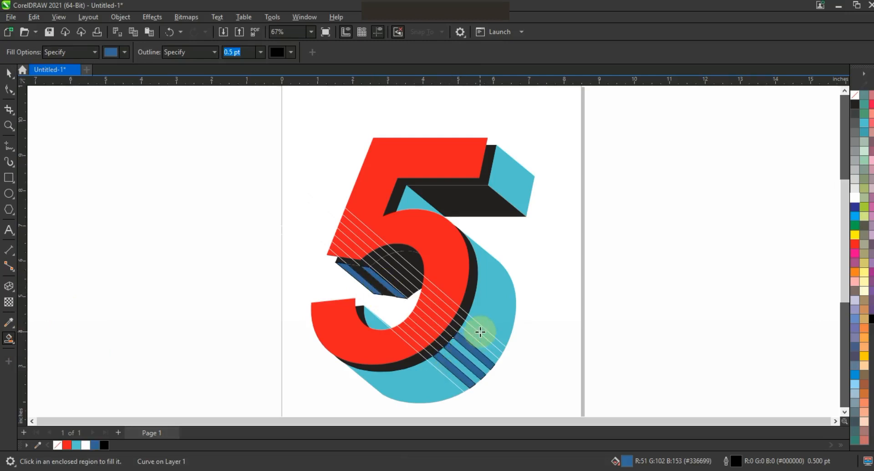
pyautogui.click(474, 336)
# Delete the welded diagonal bars that were used as guides for the stripes.
pyautogui.click(6, 74)
pyautogui.click(326, 209)
pyautogui.press('Delete')
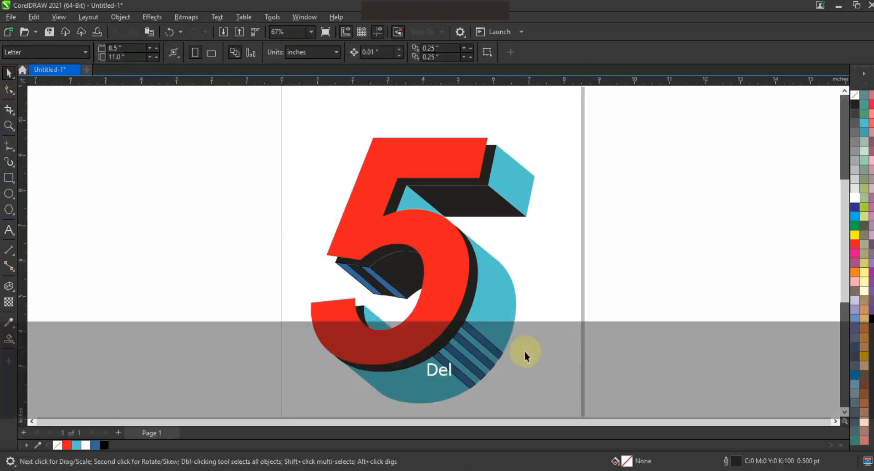
# Fill the four diagonal stripes on the lower light blue side with solid black.
pyautogui.click(480, 339)
pyautogui.keyDown('shift'); pyautogui.click(471, 352); pyautogui.keyUp('shift')
pyautogui.keyDown('shift'); pyautogui.click(463, 361); pyautogui.keyUp('shift')
pyautogui.keyDown('shift'); pyautogui.click(457, 375); pyautogui.keyUp('shift')
pyautogui.keyDown('shift'); pyautogui.click(389, 291); pyautogui.keyUp('shift')
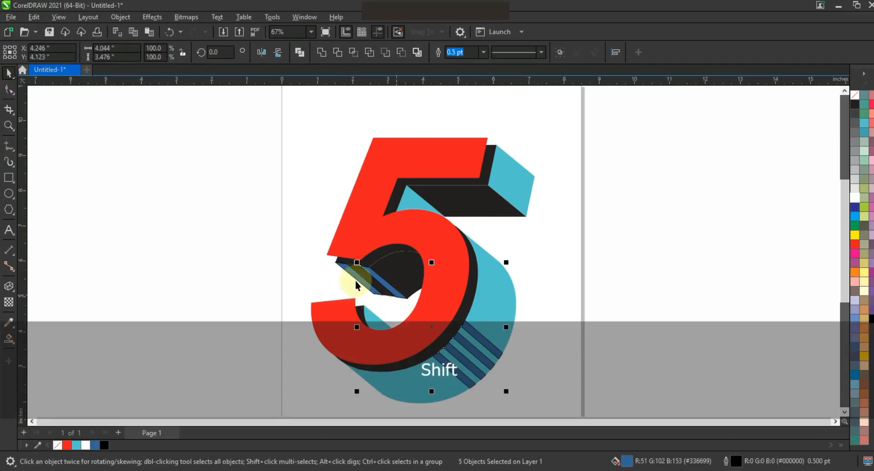
pyautogui.keyDown('shift'); pyautogui.click(359, 285); pyautogui.keyUp('shift')
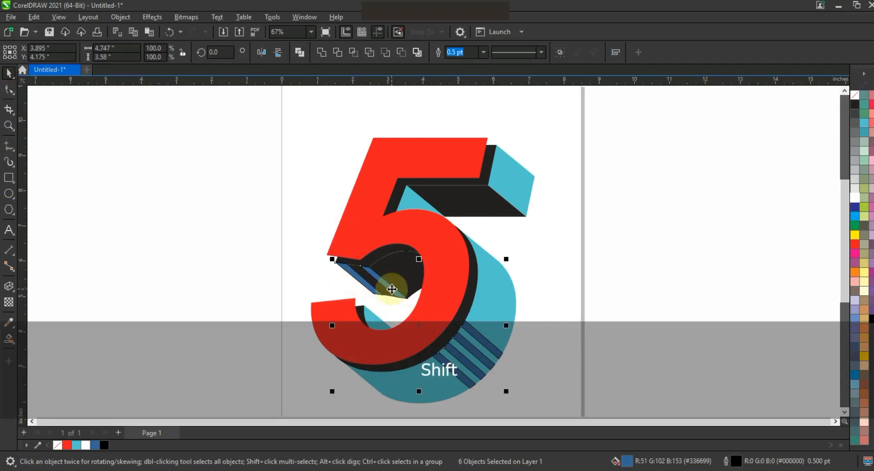
pyautogui.keyDown('shift'); pyautogui.click(365, 284); pyautogui.keyUp('shift')
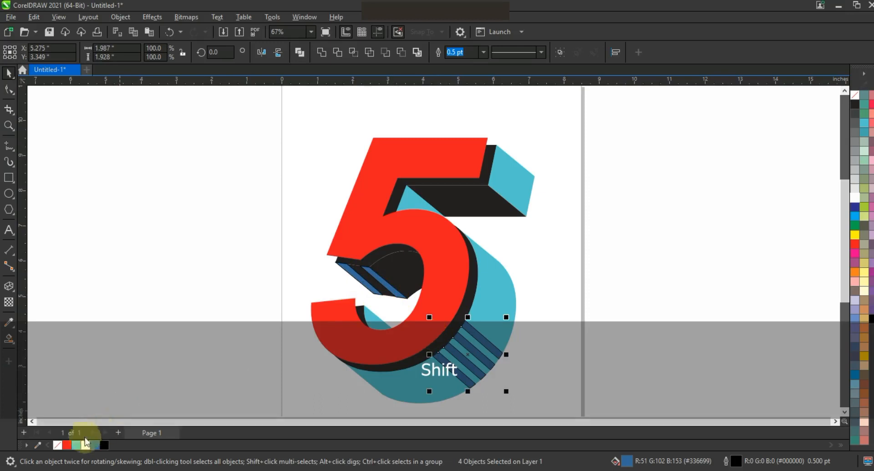
pyautogui.click(871, 320)
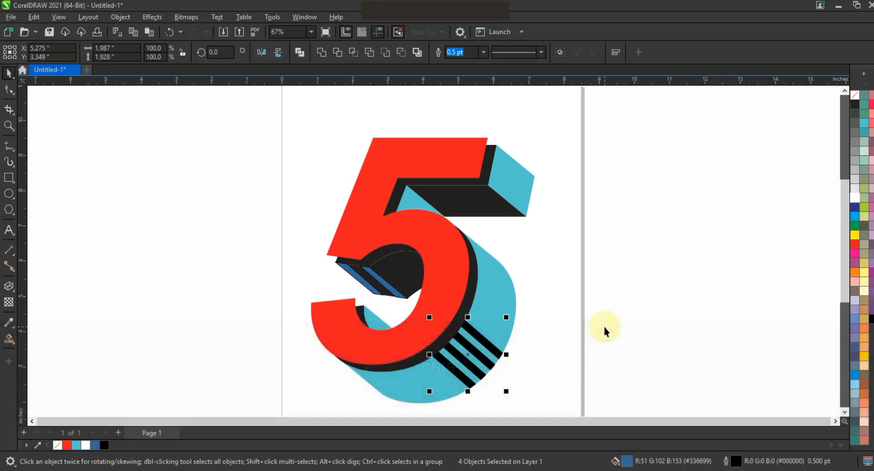
pyautogui.click(604, 327)
# Fill the two diagonal stripes on the black inner face with the light blue of the extruded sides.
pyautogui.click(388, 287)
pyautogui.keyDown('shift'); pyautogui.click(357, 277); pyautogui.keyUp('shift')
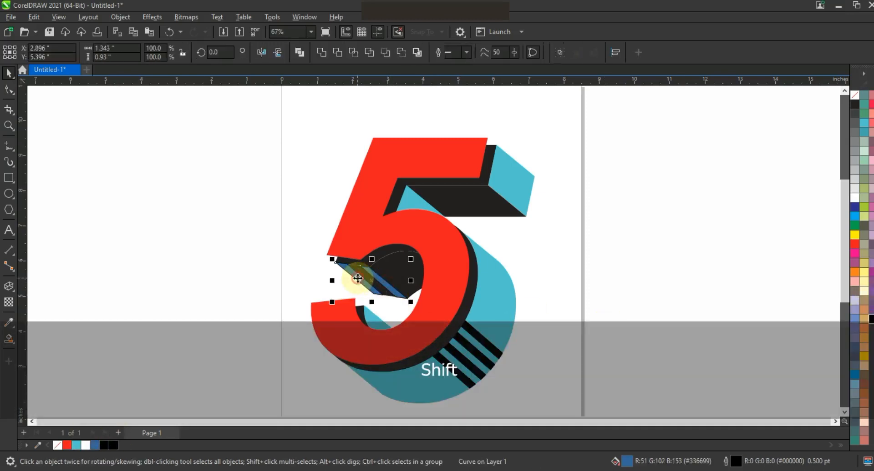
pyautogui.click(864, 123)
# Remove the outline from every object in the numeral artwork.
pyautogui.moveTo(586, 135); pyautogui.dragTo(269, 407)
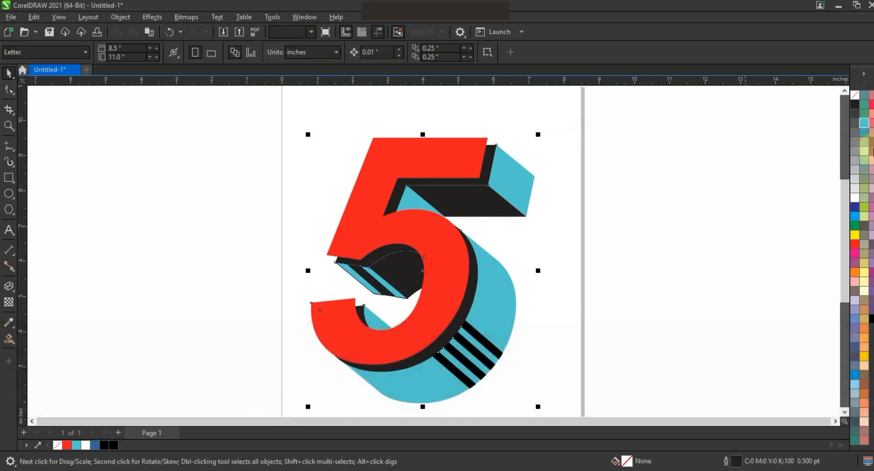
pyautogui.rightClick(854, 94)
pyautogui.click(845, 106)
# Recolour the dark offset 5 behind the face and the dark inner face of the bowl to solid black.
pyautogui.click(478, 179)
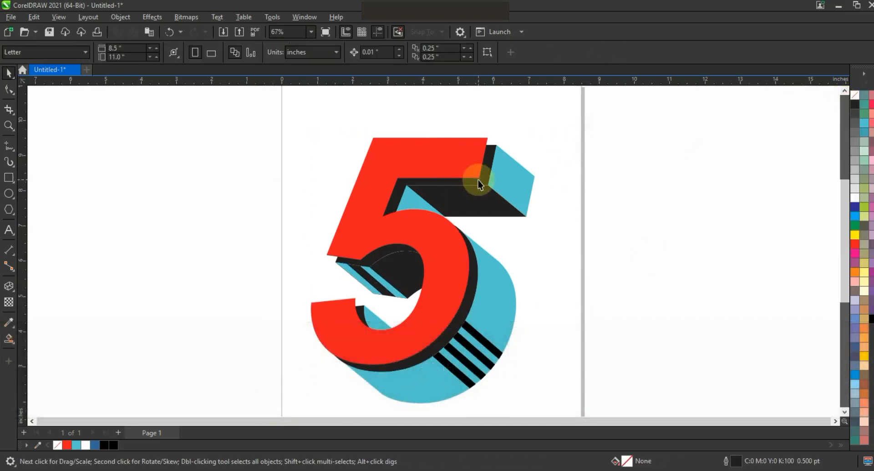
pyautogui.click(871, 319)
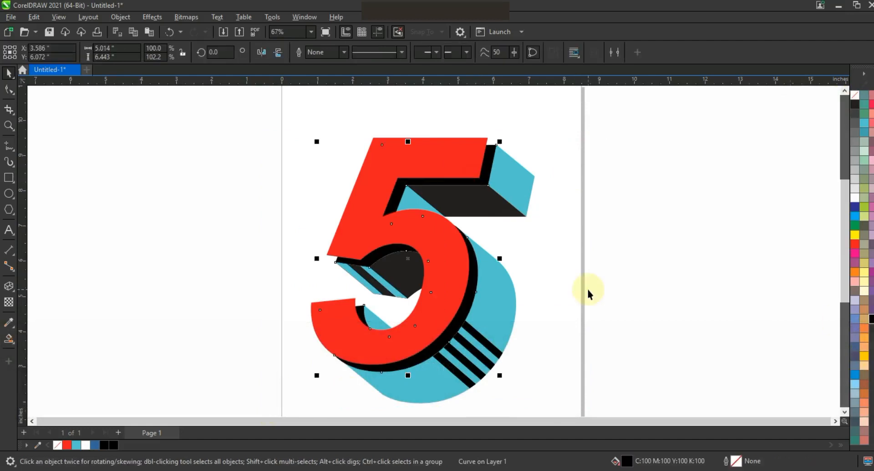
pyautogui.click(587, 292)
pyautogui.click(386, 266)
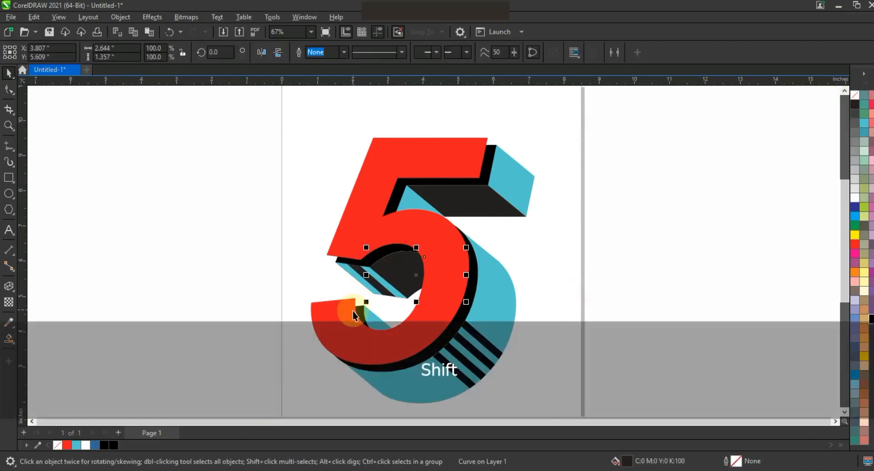
pyautogui.keyDown('shift'); pyautogui.click(359, 310); pyautogui.keyUp('shift')
pyautogui.keyDown('shift'); pyautogui.click(375, 285); pyautogui.keyUp('shift')
pyautogui.keyDown('shift'); pyautogui.click(448, 307); pyautogui.keyUp('shift')
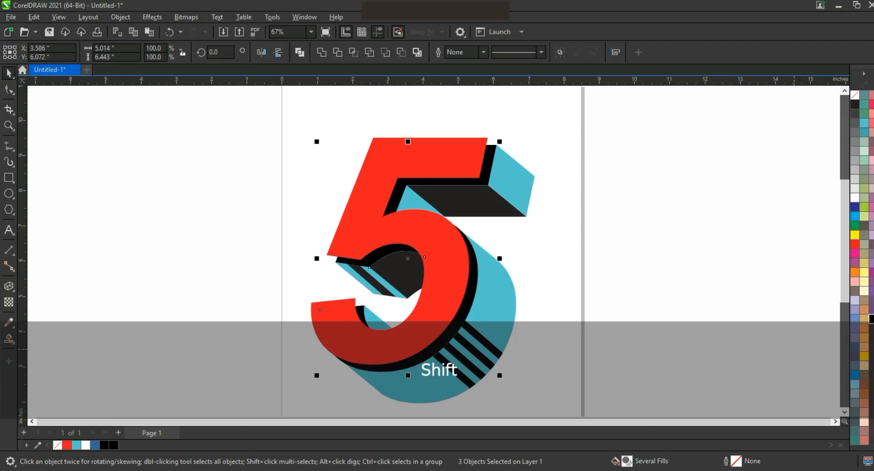
pyautogui.click(872, 320)
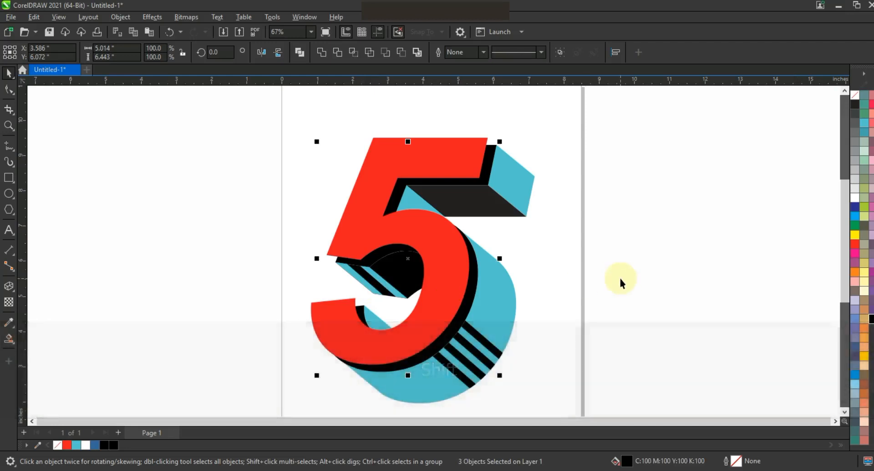
pyautogui.click(621, 282)
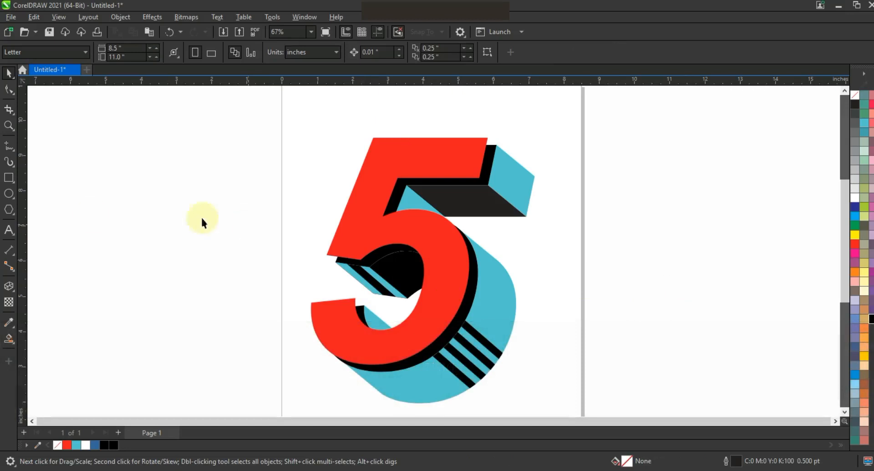
# Draw a circle about 0.22 in across on the empty area and duplicate it sideways into a row of four.
pyautogui.click(9, 194)
pyautogui.moveTo(82, 192); pyautogui.dragTo(88, 199)
pyautogui.click(8, 73)
pyautogui.moveTo(95, 198); pyautogui.dragTo(102, 200)
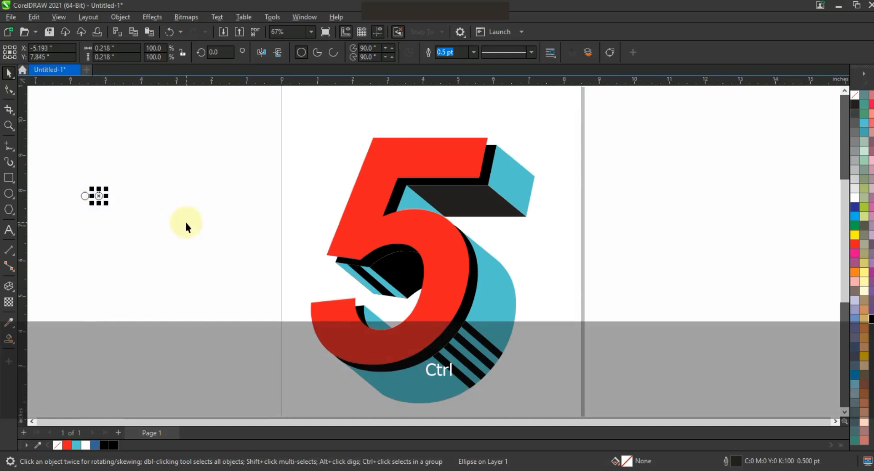
pyautogui.hotkey('ctrl', 'r')
pyautogui.hotkey('ctrl', 'r')
# Place the four circles on the dark underside of the top bar, about 1.14 in wide overall, and fill them white.
pyautogui.moveTo(133, 203); pyautogui.dragTo(481, 212)
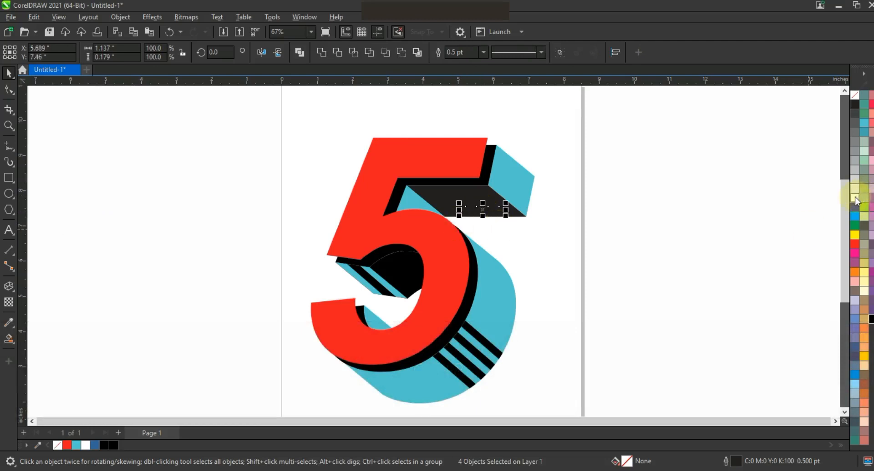
pyautogui.click(627, 240)
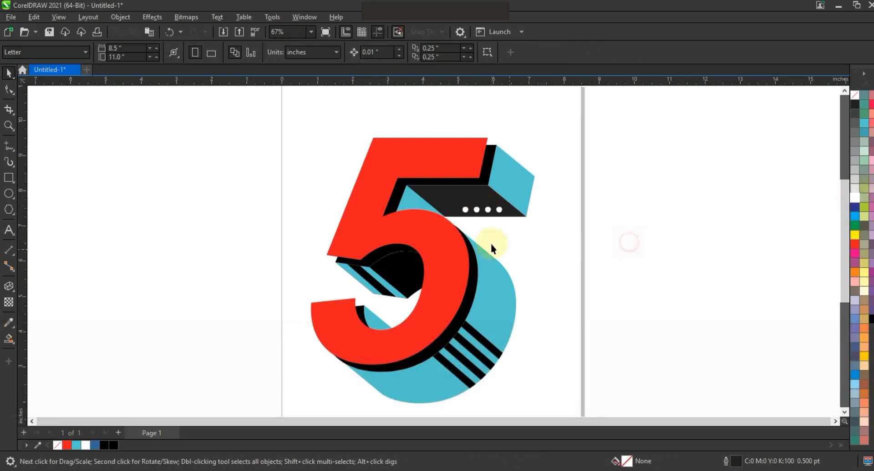
# Colour the row of dots alternately, the first and third red and the second and fourth light blue.
pyautogui.click(487, 211)
pyautogui.keyDown('shift'); pyautogui.click(465, 211); pyautogui.keyUp('shift')
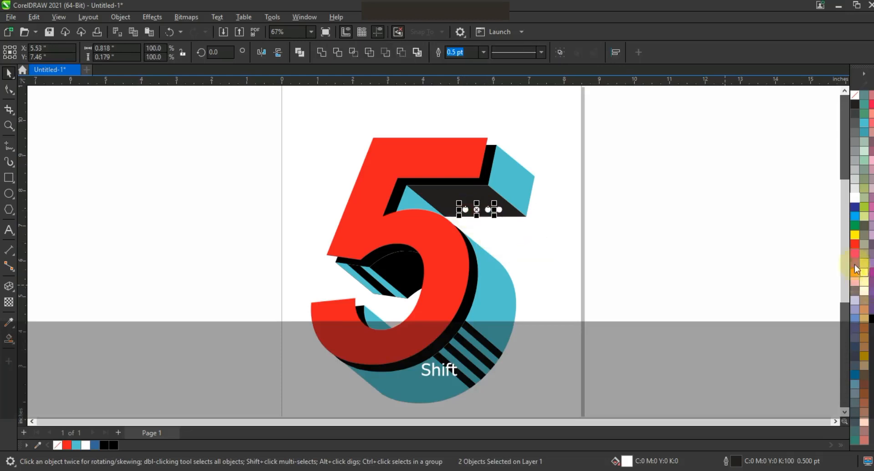
pyautogui.click(856, 246)
pyautogui.click(669, 244)
pyautogui.click(478, 210)
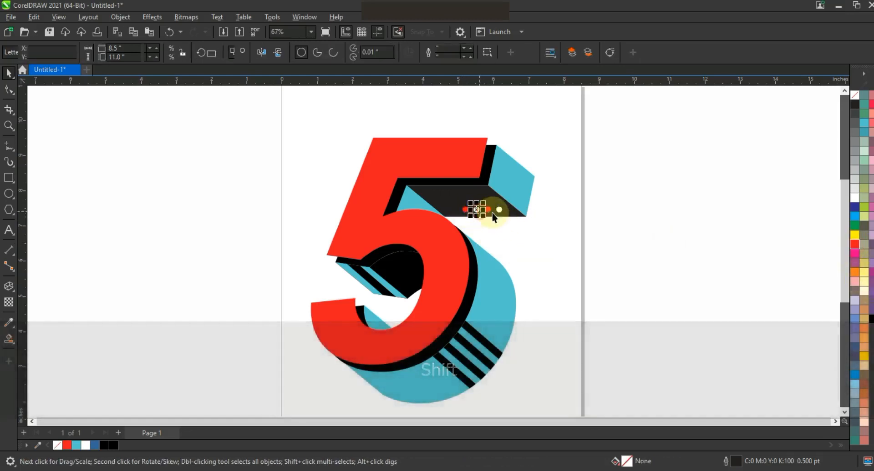
pyautogui.keyDown('shift'); pyautogui.click(497, 210); pyautogui.keyUp('shift')
pyautogui.click(863, 123)
pyautogui.click(735, 169)
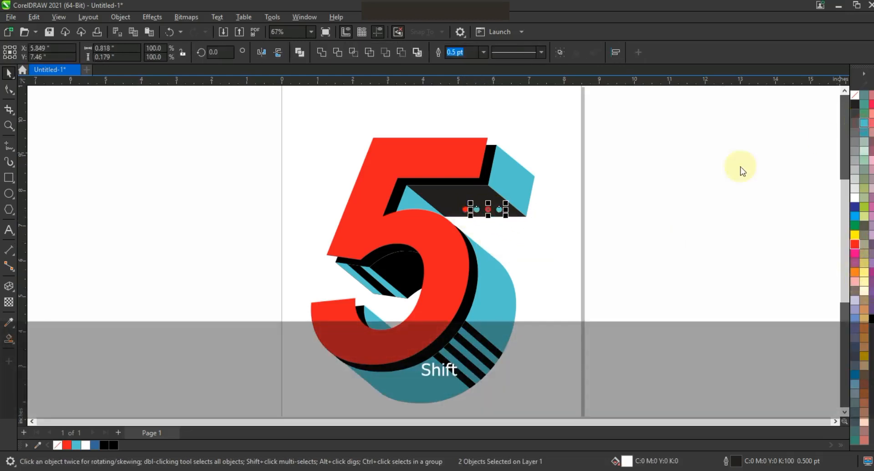
# Place a copy of the 5's face to the left of the artwork as an unfilled shape with a 0.5 pt black outline.
pyautogui.click(451, 253)
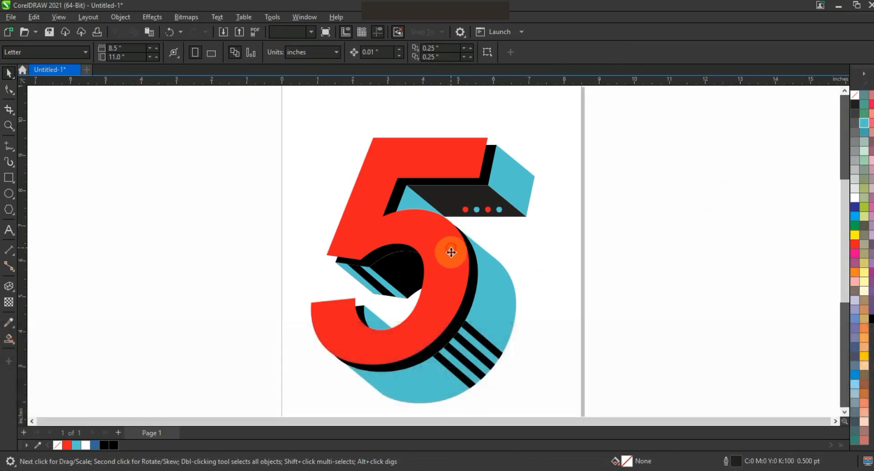
pyautogui.moveTo(249, 262); pyautogui.dragTo(248, 255)
pyautogui.rightClick(864, 105)
pyautogui.click(832, 111)
pyautogui.click(854, 94)
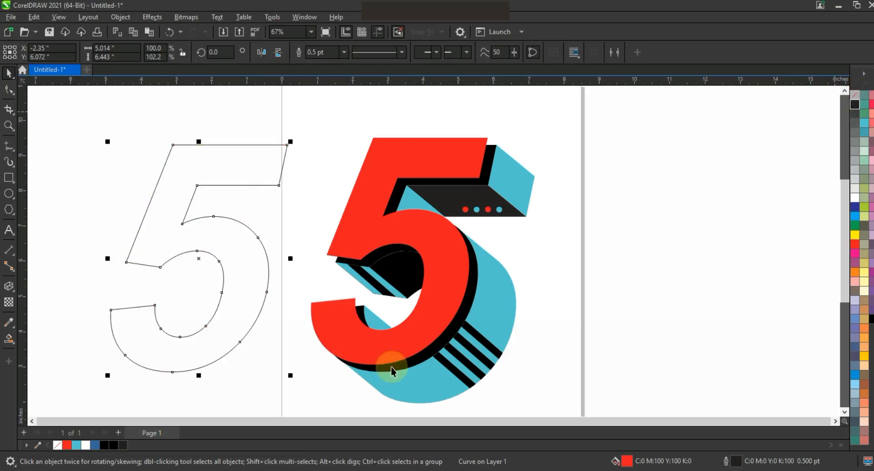
# Draw a horizontal straight line about 7.37 in long to the left of the outlined 5.
pyautogui.click(32, 422)
pyautogui.click(32, 422)
pyautogui.click(32, 422)
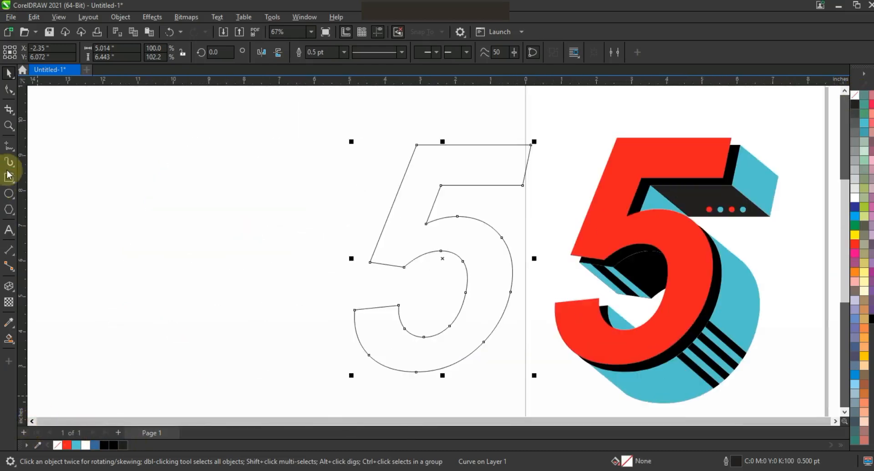
pyautogui.click(54, 147)
pyautogui.keyDown('ctrl'); pyautogui.click(318, 147); pyautogui.keyUp('ctrl')
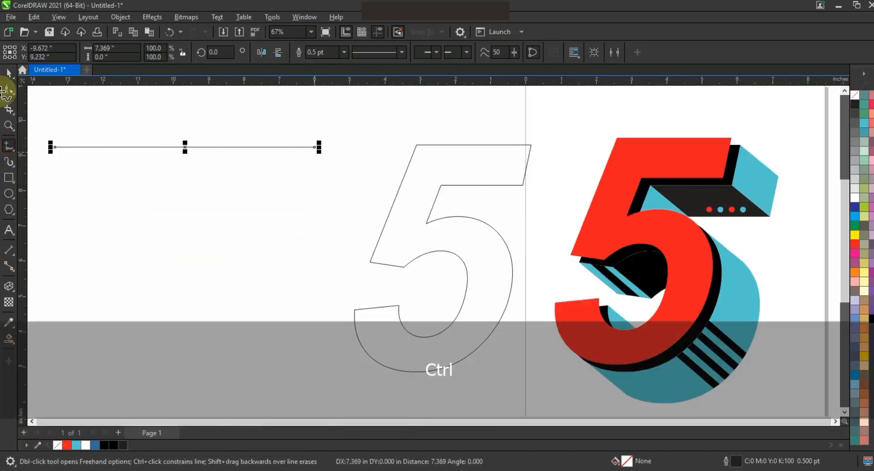
pyautogui.click(9, 74)
# Give the horizontal line a dotted line style and a 1.5 pt outline width.
pyautogui.click(401, 52)
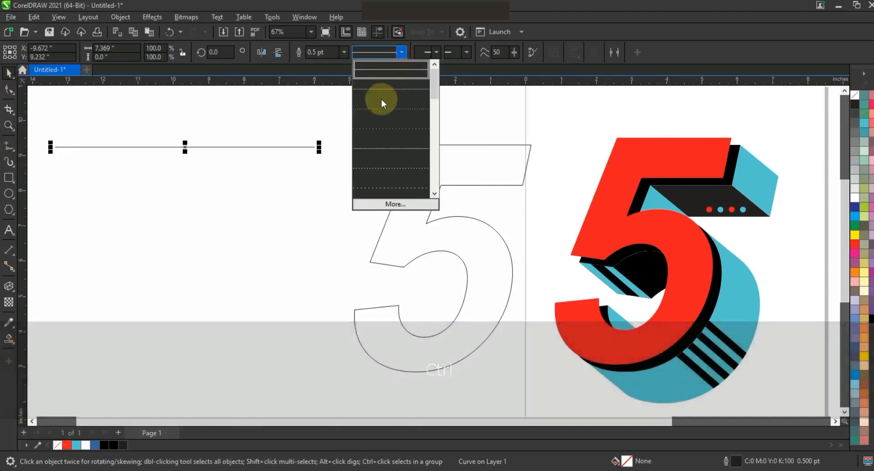
pyautogui.click(368, 133)
pyautogui.click(344, 52)
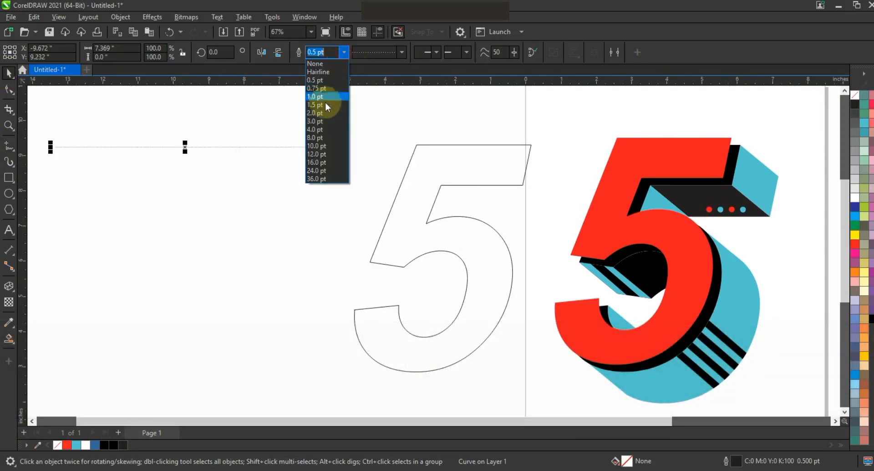
pyautogui.click(322, 114)
# Duplicate the dotted line downward at close, even spacing into a stack about 6.48 in tall, matching the height of the 5.
pyautogui.moveTo(238, 148); pyautogui.dragTo(238, 152)
pyautogui.moveTo(299, 162); pyautogui.dragTo(300, 160)
pyautogui.hotkey('ctrl', 'r')
pyautogui.hotkey('ctrl', 'r')
pyautogui.hotkey('ctrl', 'r')
pyautogui.hotkey('ctrl', 'r')
pyautogui.hotkey('ctrl', 'r')
pyautogui.hotkey('ctrl', 'r')
pyautogui.hotkey('ctrl', 'r')
pyautogui.hotkey('ctrl', 'r')
pyautogui.hotkey('ctrl', 'r')
pyautogui.hotkey('ctrl', 'r')
pyautogui.hotkey('ctrl', 'r')
pyautogui.hotkey('ctrl', 'r')
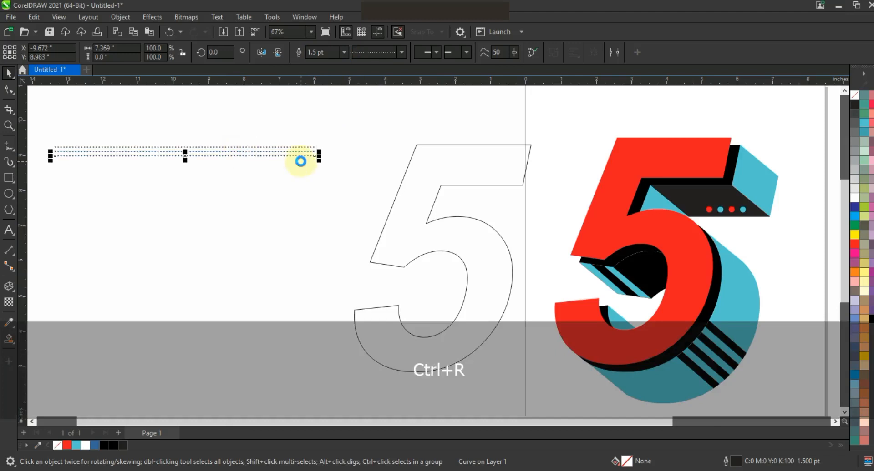
pyautogui.hotkey('ctrl', 'r')
pyautogui.hotkey('ctrl', 'r')
pyautogui.hotkey('ctrl', 'r')
pyautogui.hotkey('ctrl', 'r')
pyautogui.hotkey('ctrl', 'r')
pyautogui.hotkey('ctrl', 'r')
pyautogui.hotkey('ctrl', 'r')
pyautogui.hotkey('ctrl', 'r')
pyautogui.hotkey('ctrl', 'r')
pyautogui.hotkey('ctrl', 'r')
pyautogui.hotkey('ctrl', 'r')
pyautogui.hotkey('ctrl', 'r')
pyautogui.hotkey('ctrl', 'r')
pyautogui.hotkey('ctrl', 'r')
pyautogui.hotkey('ctrl', 'r')
pyautogui.hotkey('ctrl', 'r')
pyautogui.hotkey('ctrl', 'r')
pyautogui.hotkey('ctrl', 'r')
pyautogui.hotkey('ctrl', 'r')
pyautogui.hotkey('ctrl', 'r')
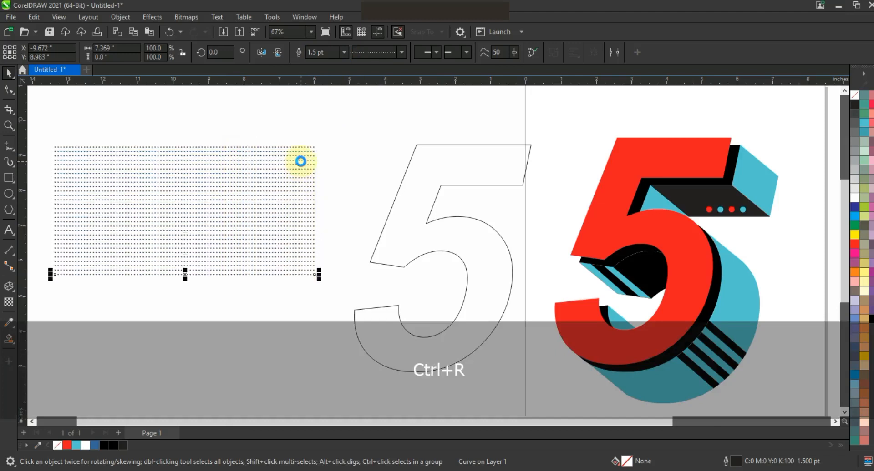
pyautogui.hotkey('ctrl', 'r')
pyautogui.hotkey('ctrl', 'r')
pyautogui.hotkey('ctrl', 'r')
pyautogui.hotkey('ctrl', 'r')
pyautogui.hotkey('ctrl', 'r')
pyautogui.hotkey('ctrl', 'r')
pyautogui.hotkey('ctrl', 'r')
pyautogui.hotkey('ctrl', 'r')
# Combine all the dotted lines into one object and centre it horizontally and vertically on the outlined 5.
pyautogui.moveTo(325, 159); pyautogui.dragTo(340, 128)
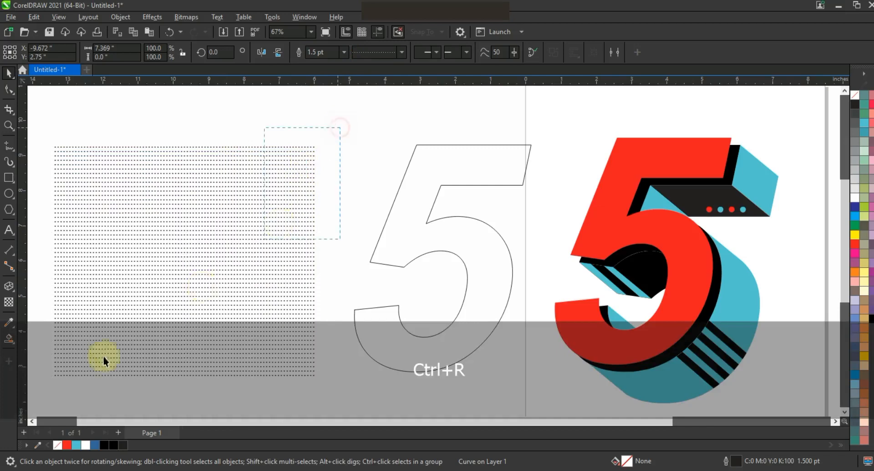
pyautogui.moveTo(39, 395); pyautogui.dragTo(40, 395)
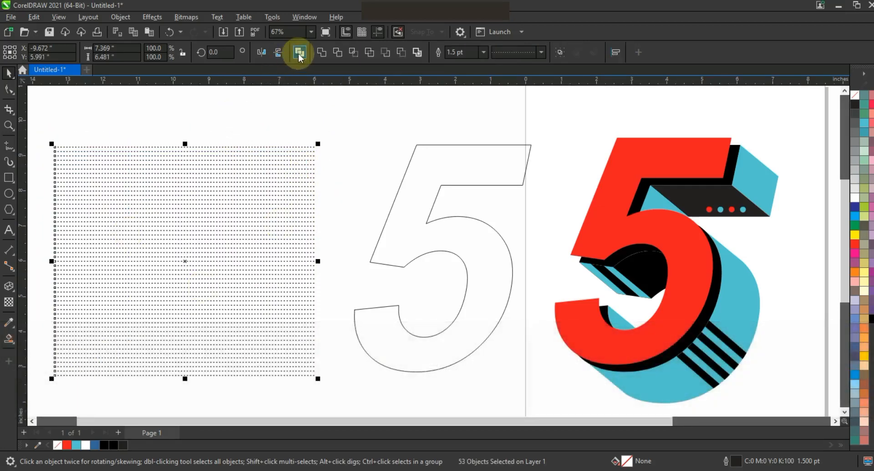
pyautogui.keyDown('shift'); pyautogui.click(438, 146); pyautogui.keyUp('shift')
pyautogui.press('c')
pyautogui.press('e')
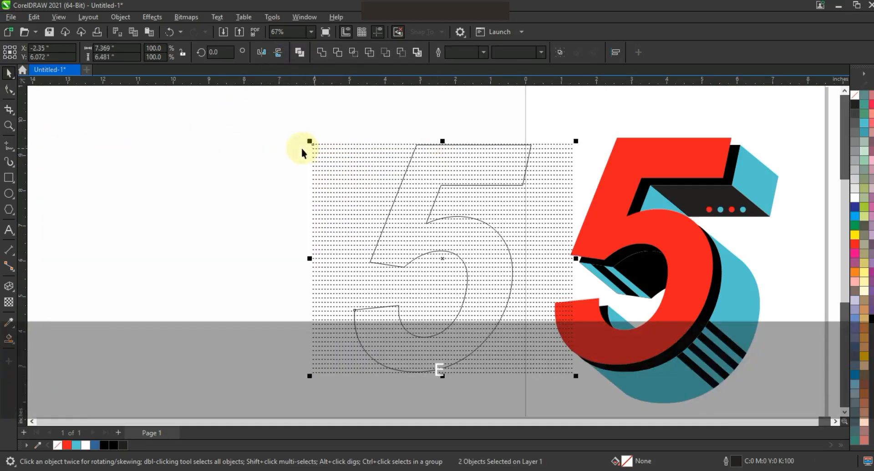
pyautogui.click(590, 172)
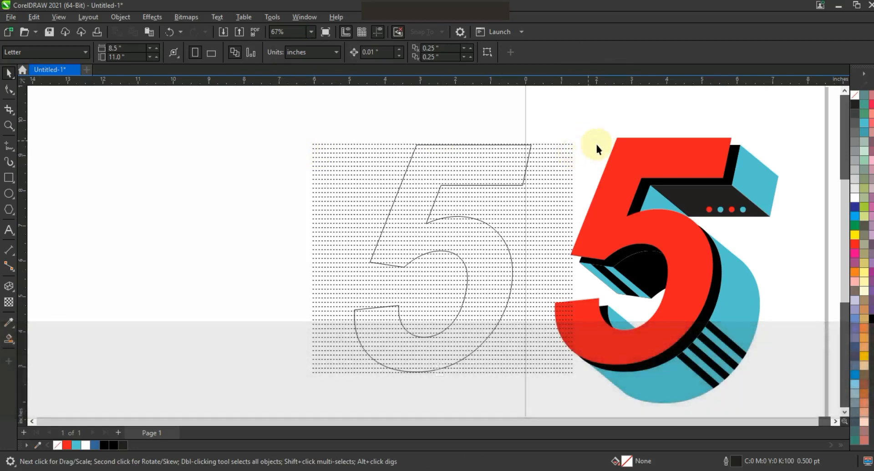
# Enlarge the combined dotted-line pattern to about 7.5 × 6.6 in and give its lines a white outline colour.
pyautogui.click(572, 144)
pyautogui.moveTo(574, 142); pyautogui.dragTo(585, 145)
pyautogui.rightClick(853, 203)
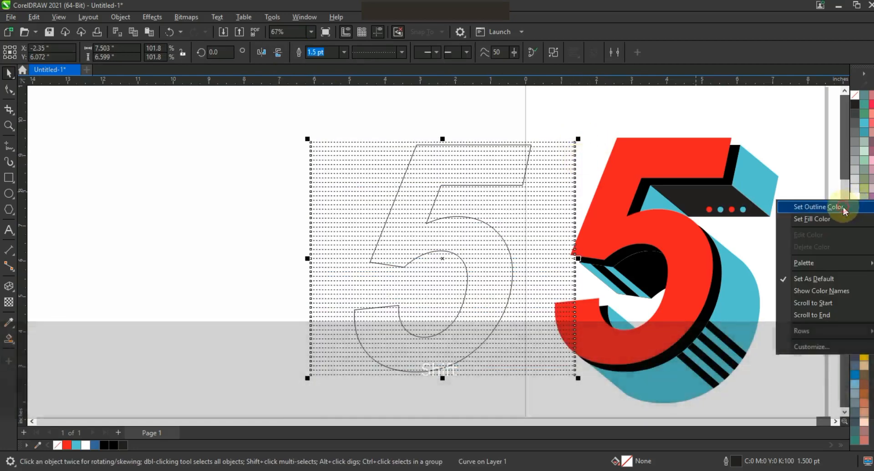
pyautogui.click(851, 205)
# PowerClip the white dotted-line pattern inside the outlined 5 and remove the outline of that 5.
pyautogui.hotkey('shift', 'pagedown')
pyautogui.press('w')
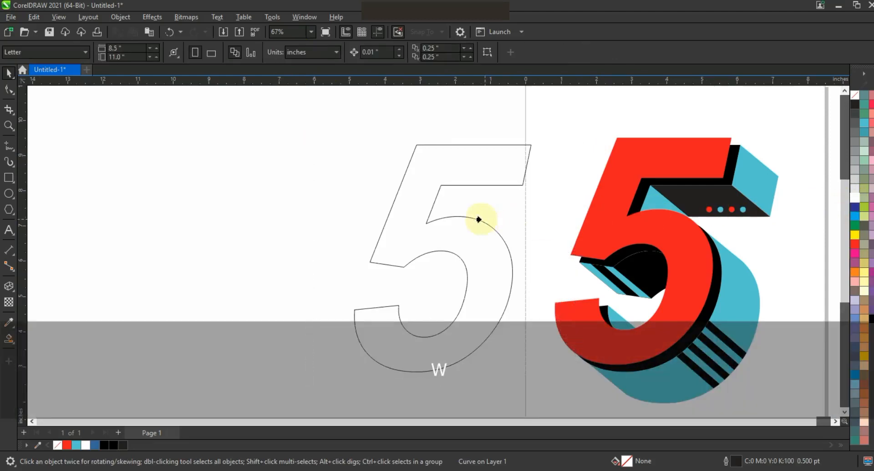
pyautogui.click(474, 222)
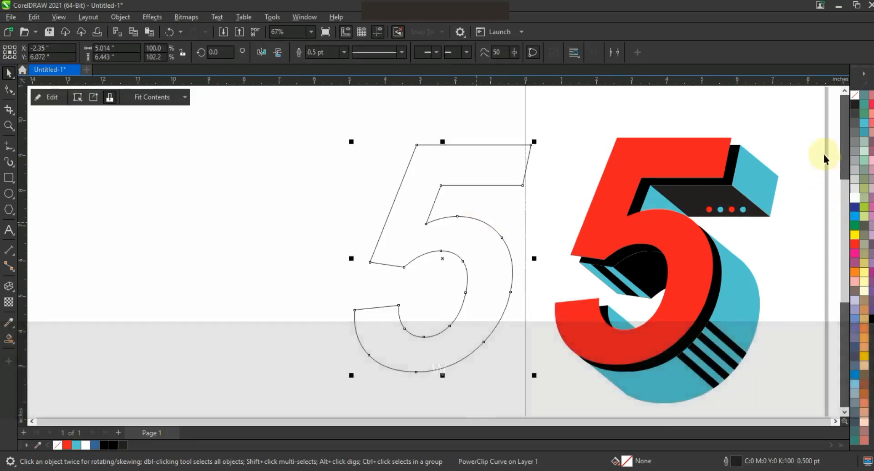
pyautogui.rightClick(854, 96)
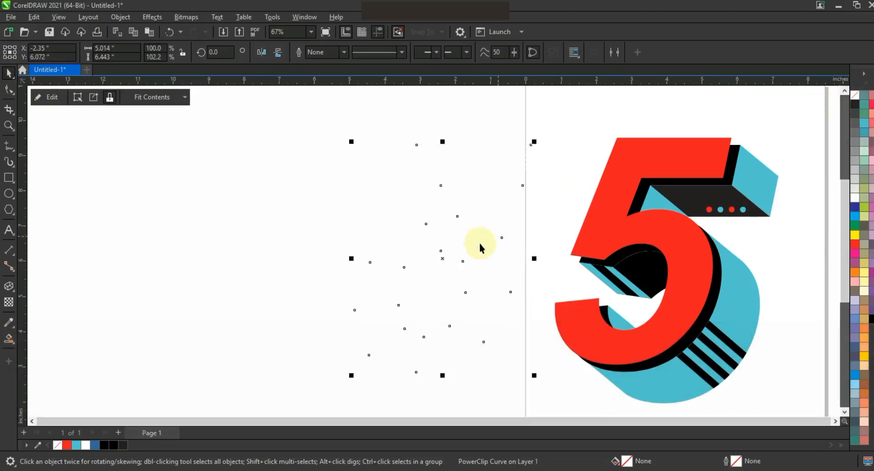
# Move the dotted 5 onto the red 5, offset slightly to the right at about X 3.52, Y 6.07 in.
pyautogui.moveTo(443, 259); pyautogui.dragTo(631, 257)
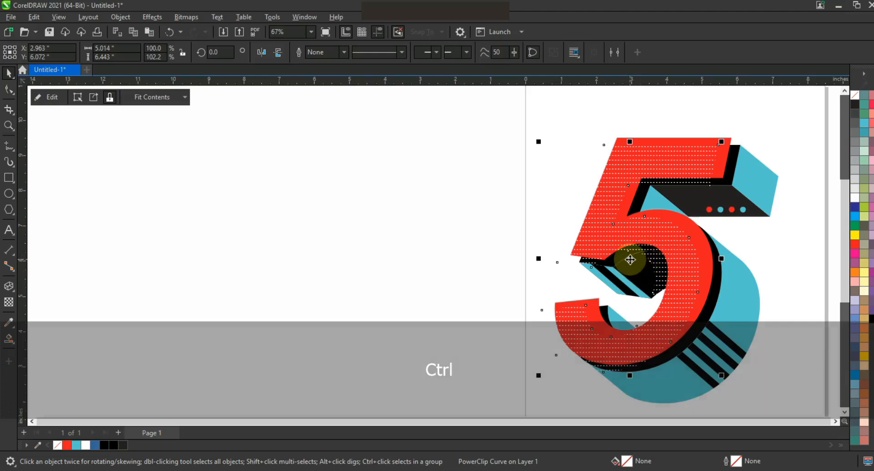
pyautogui.moveTo(630, 260); pyautogui.dragTo(647, 257)
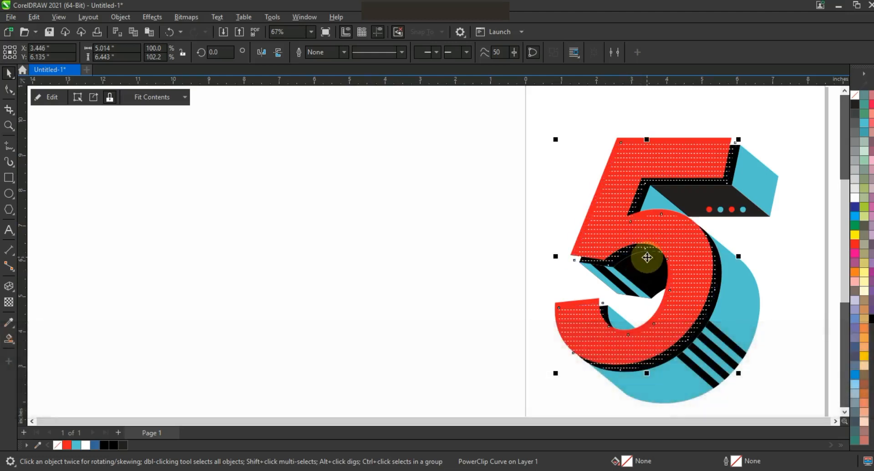
pyautogui.moveTo(647, 257); pyautogui.dragTo(649, 260)
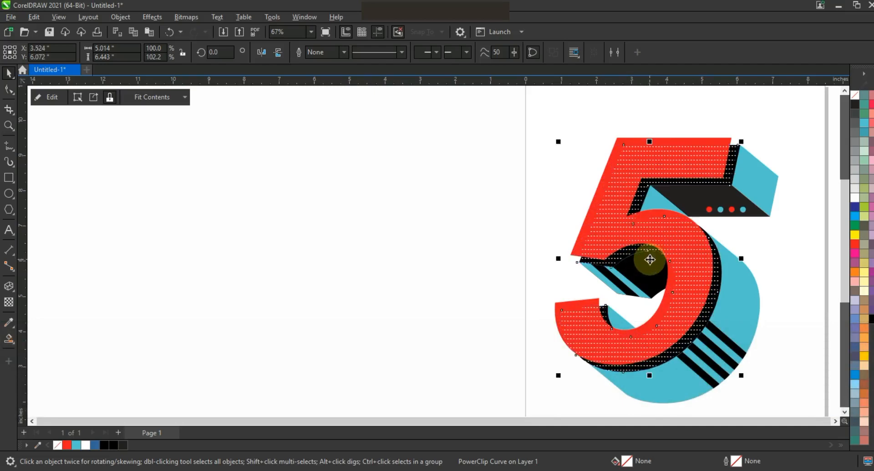
# Draw a rectangle about 7.69 × 10.15 in around the 5, fill it with 50% black and send it to the back.
pyautogui.click(471, 240)
pyautogui.press('F3')
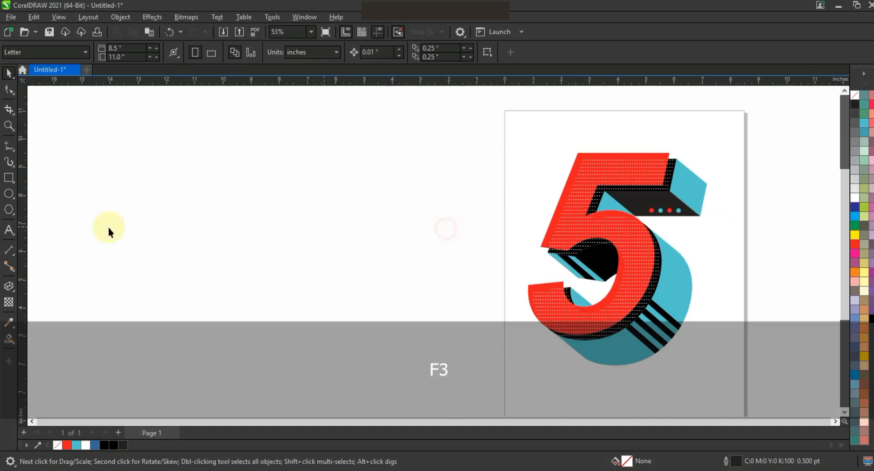
pyautogui.click(8, 177)
pyautogui.moveTo(504, 113); pyautogui.dragTo(721, 400)
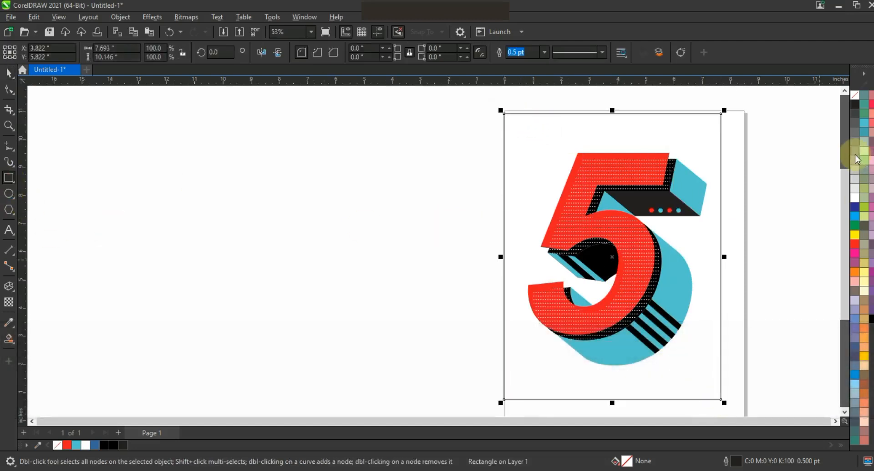
pyautogui.click(855, 153)
pyautogui.hotkey('shift', 'pagedown')
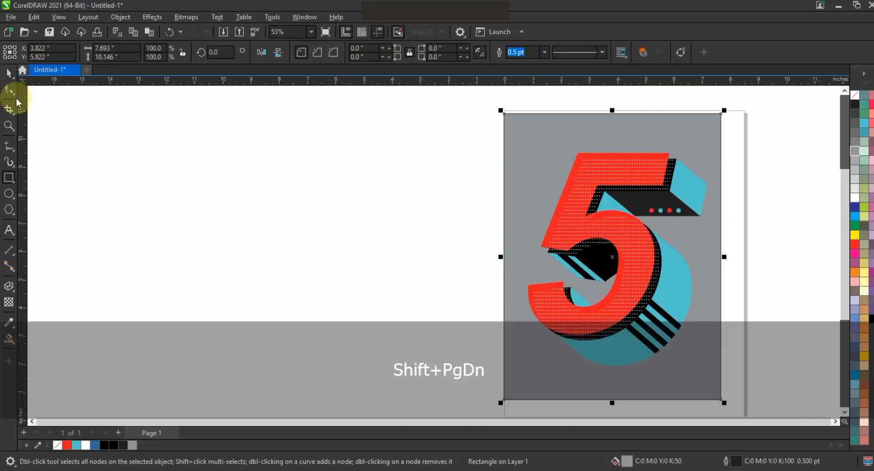
# Lighten the background rectangle's fill to 30% black and remove its outline.
pyautogui.click(9, 73)
pyautogui.click(858, 172)
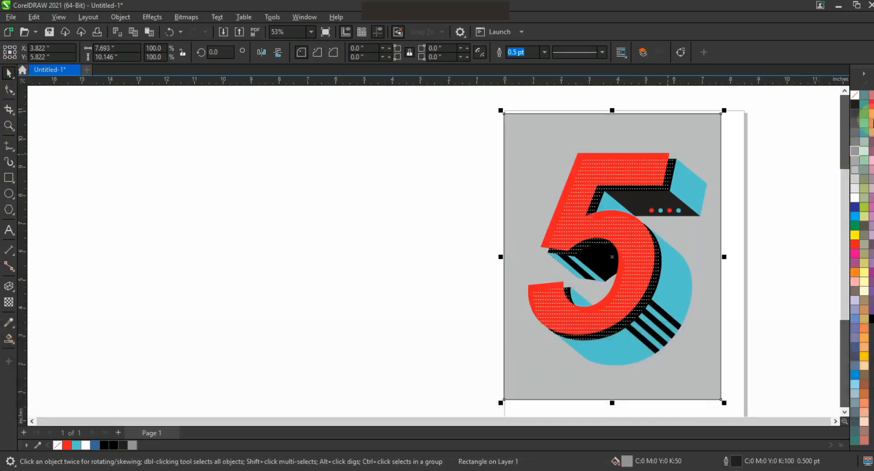
pyautogui.rightClick(853, 97)
pyautogui.click(831, 113)
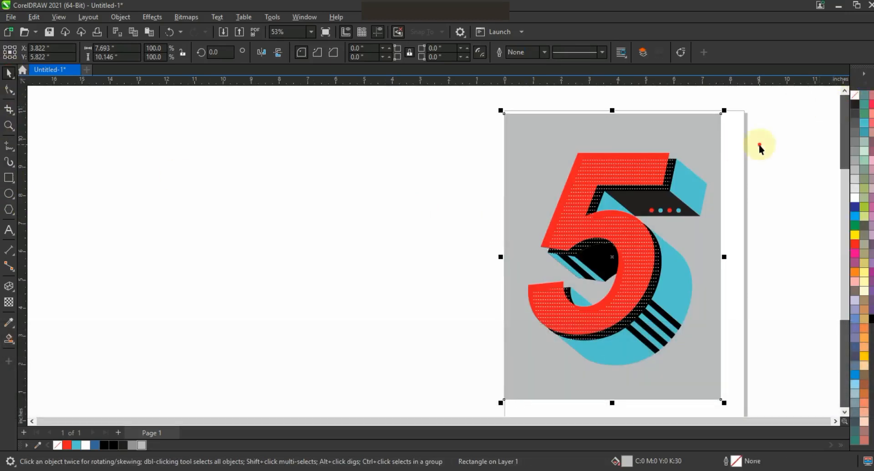
# Shrink the 5 artwork to about 6.16 × 7.32 in and resize and reposition the background rectangle to about 7.84 × 10.34 in.
pyautogui.moveTo(763, 132); pyautogui.dragTo(515, 369)
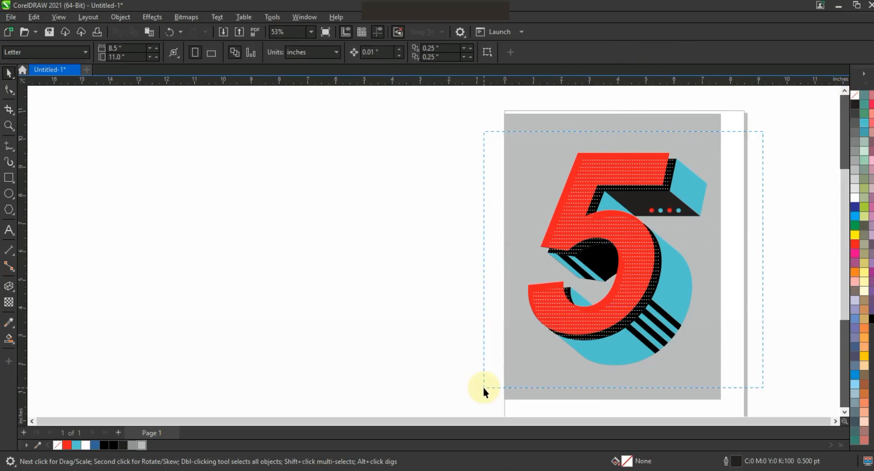
pyautogui.moveTo(483, 388); pyautogui.dragTo(482, 388)
pyautogui.moveTo(725, 375); pyautogui.dragTo(679, 392)
pyautogui.click(702, 387)
pyautogui.moveTo(735, 114); pyautogui.dragTo(737, 112)
pyautogui.click(788, 105)
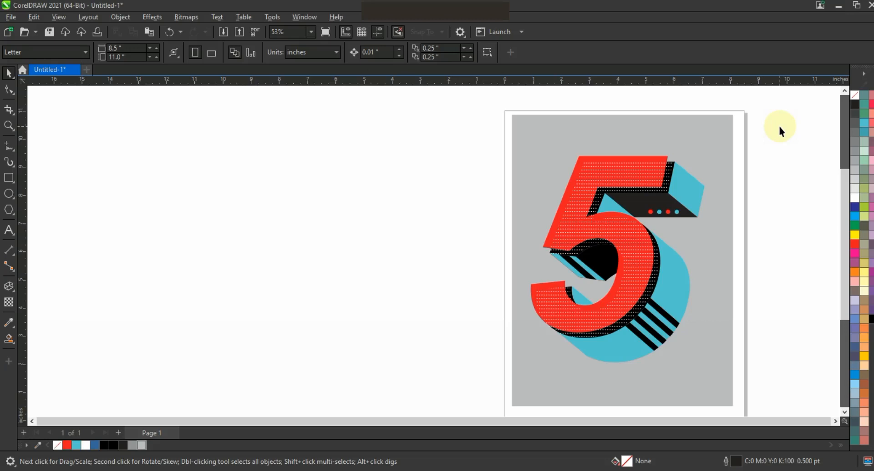
# Recolour the background rectangle very light grey and fill the dark face behind the four coloured dots with solid black.
pyautogui.click(716, 351)
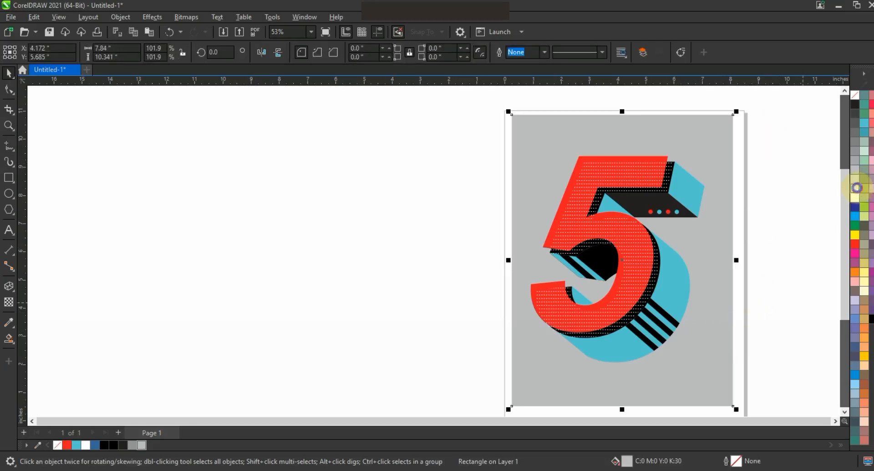
pyautogui.click(856, 187)
pyautogui.click(805, 218)
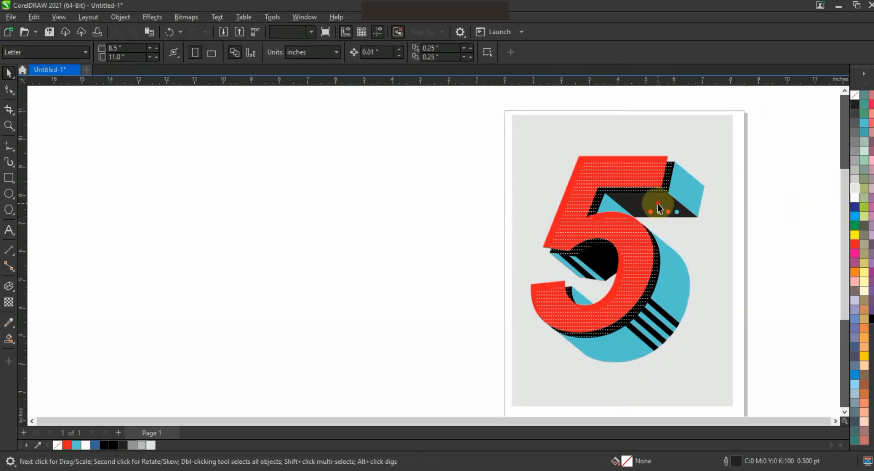
pyautogui.click(658, 208)
pyautogui.click(774, 261)
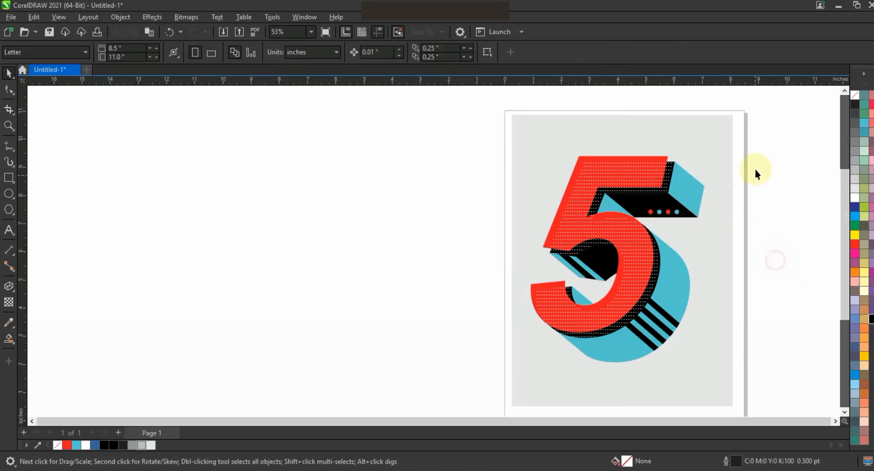
# Examine the whole 5 artwork up close on its light grey background.
pyautogui.moveTo(485, 380); pyautogui.dragTo(476, 382)
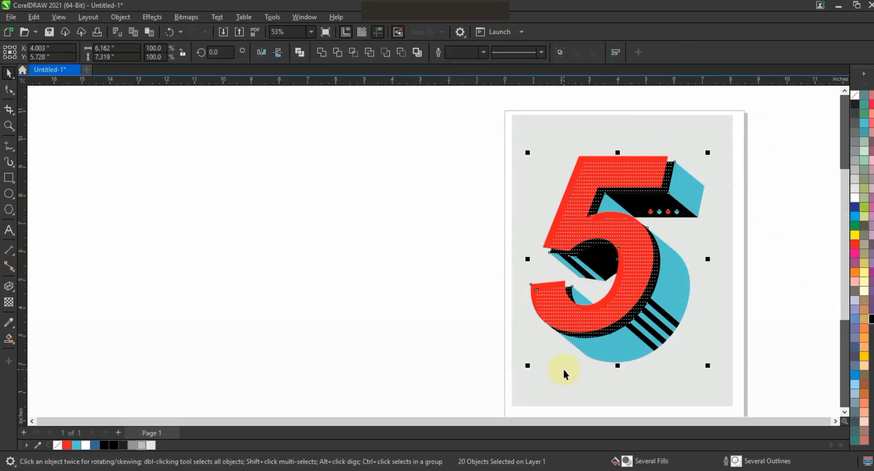
pyautogui.hotkey('shift', 'F2')
pyautogui.press('Escape')
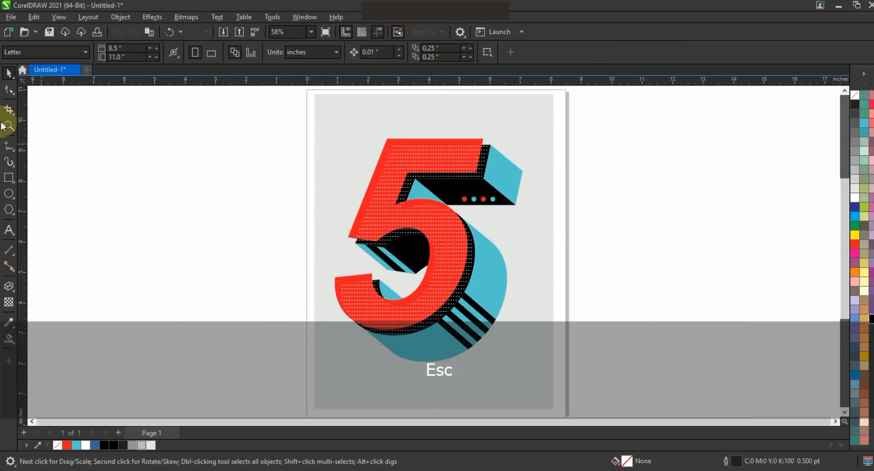
pyautogui.click(9, 125)
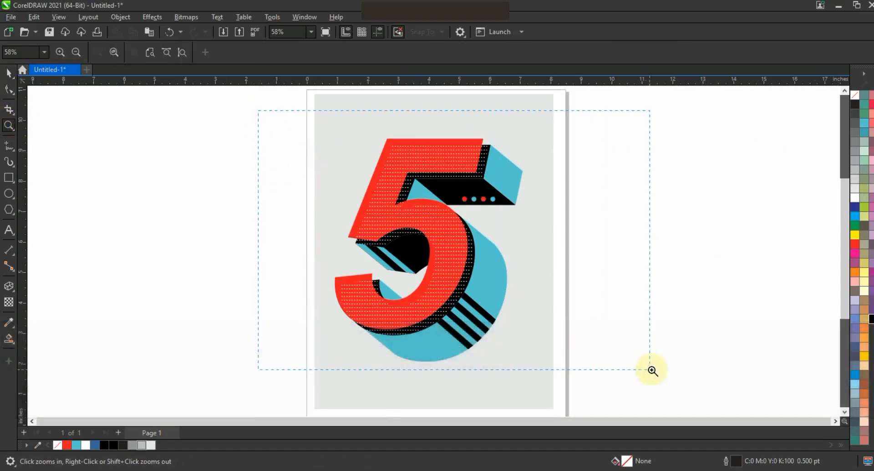